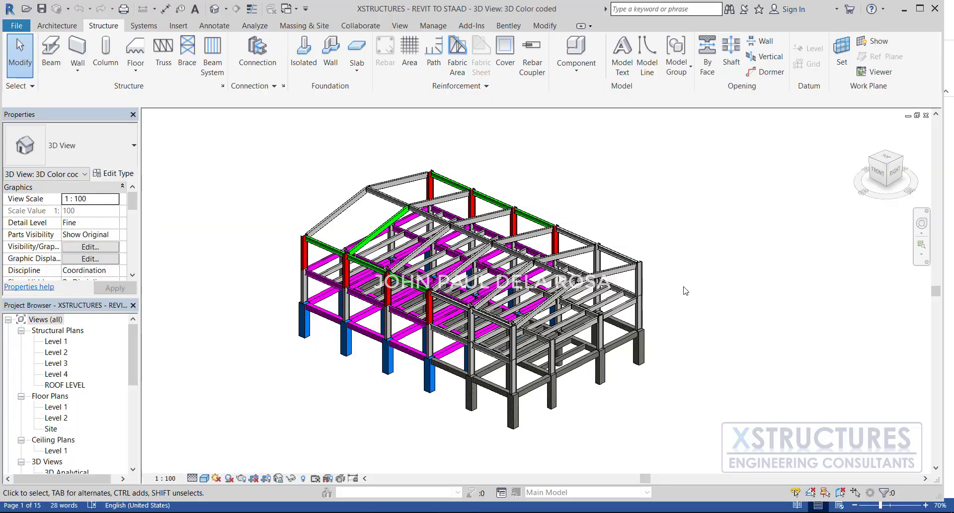
Step: Orbit the 3D structural model slightly and show the Bentley ISM Revit Plugin tools
mouse_move(588, 416)
middle_mouse_down("shift")
mouse_move(596, 428)
mouse_move(593, 400)
middle_mouse_up("shift")
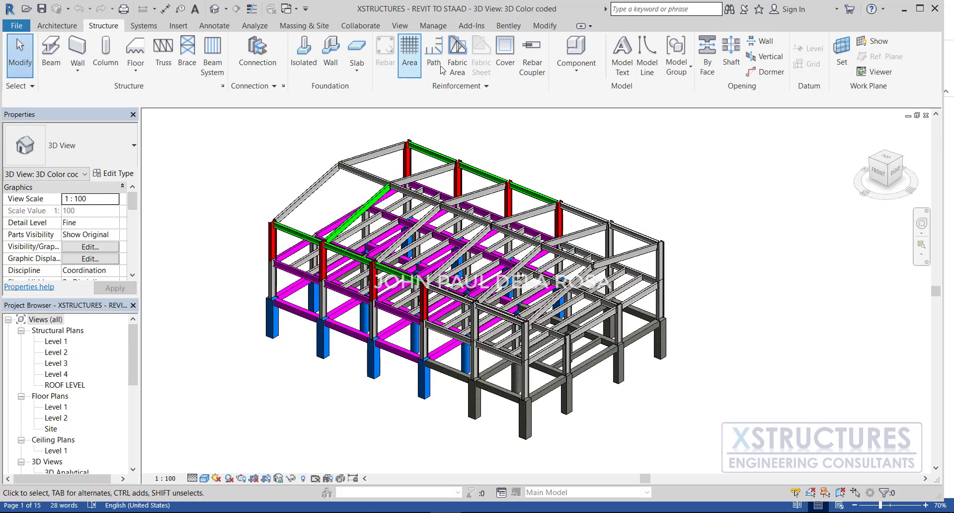
left_click(505, 29)
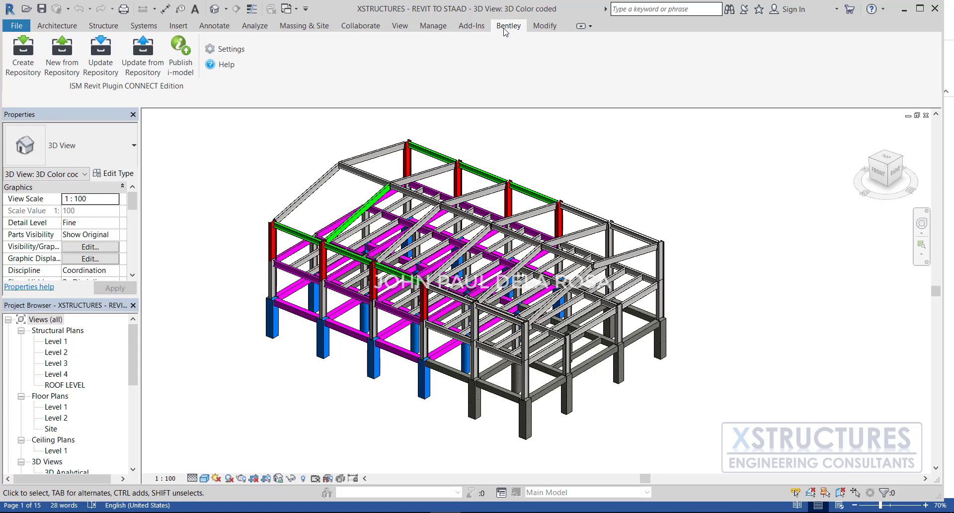
Step: Start a new ISM settings database with the Metric profile
left_click(221, 51)
left_click_drag(479, 94, 470, 95)
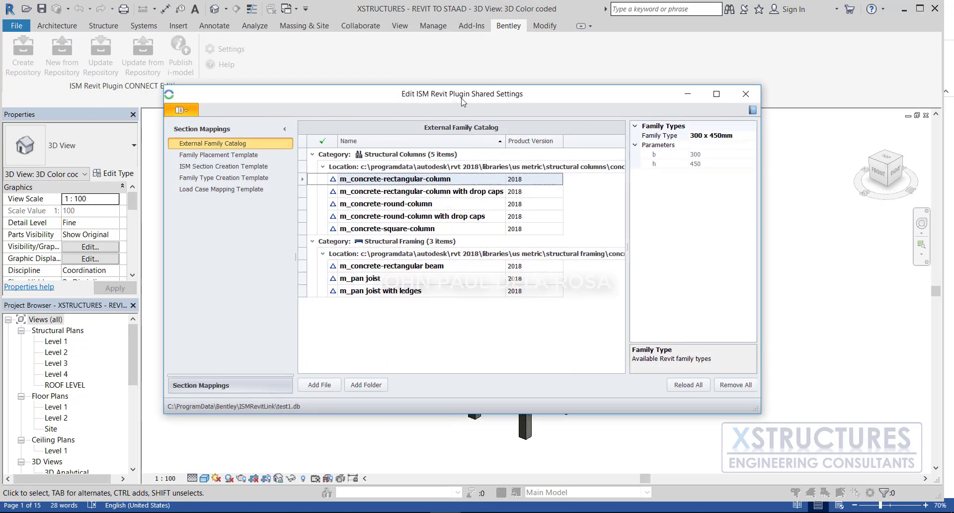
left_click(180, 110)
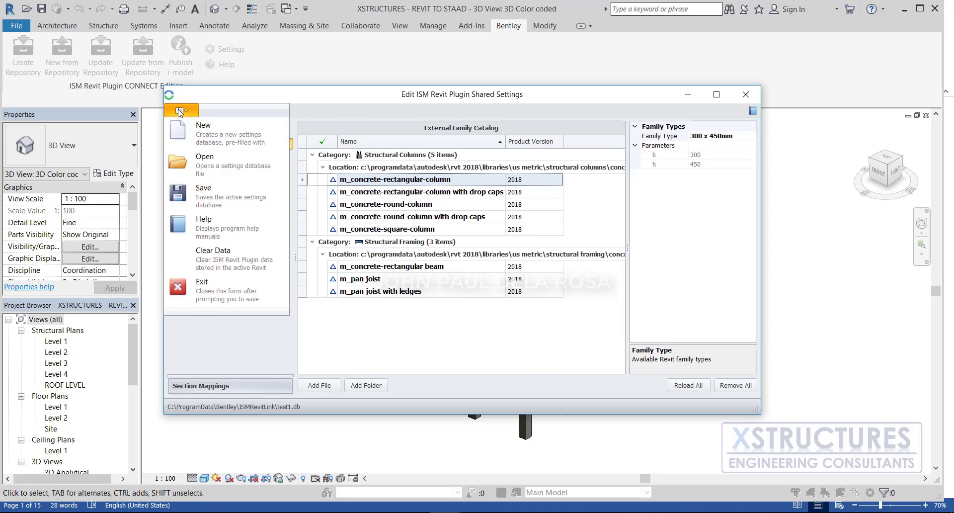
left_click(201, 134)
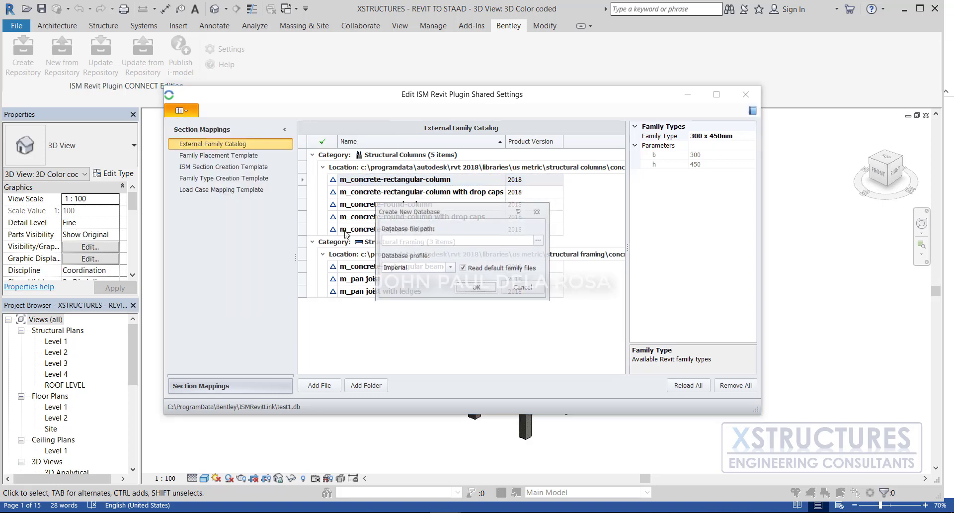
left_click(450, 267)
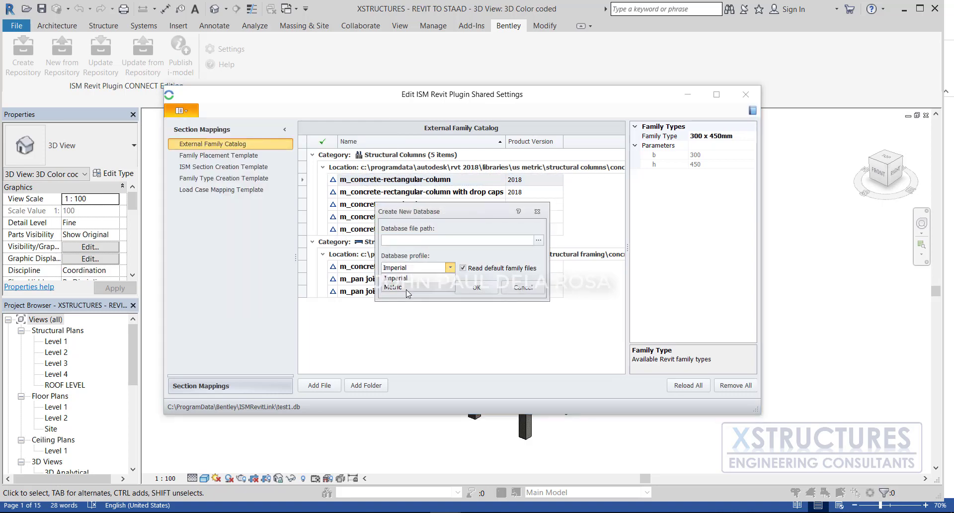
left_click(408, 291)
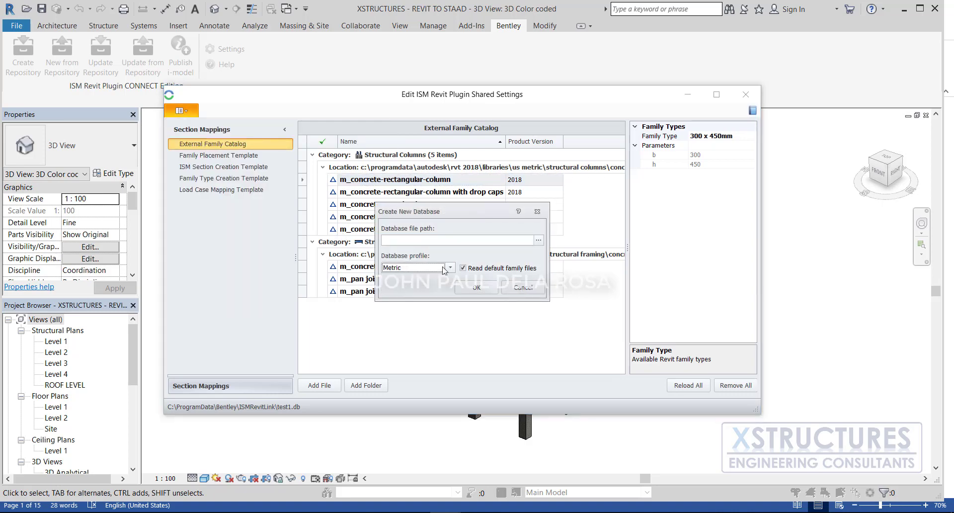
Step: Save the new database as REVIT-STAAD LINK and dismiss the missing Metric Library warning
left_click(538, 241)
left_click_drag(600, 190, 550, 181)
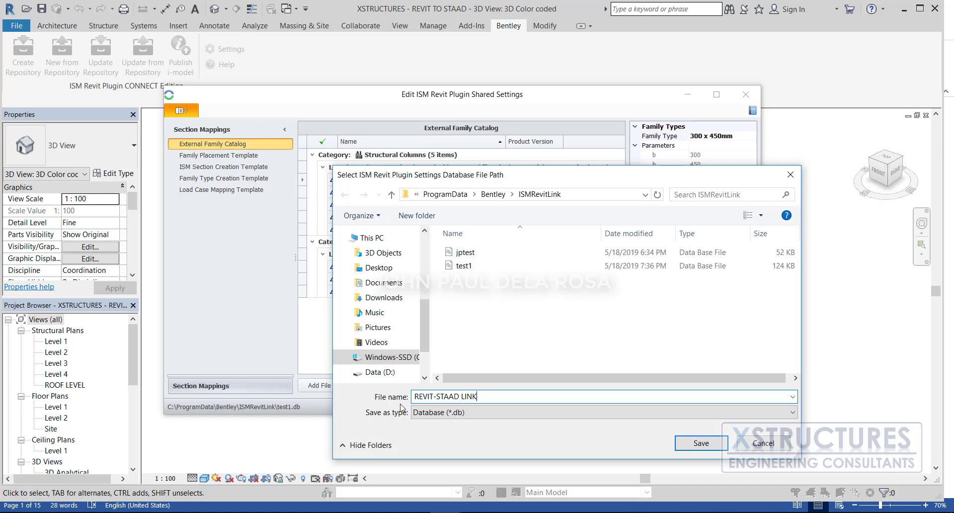
left_click(701, 442)
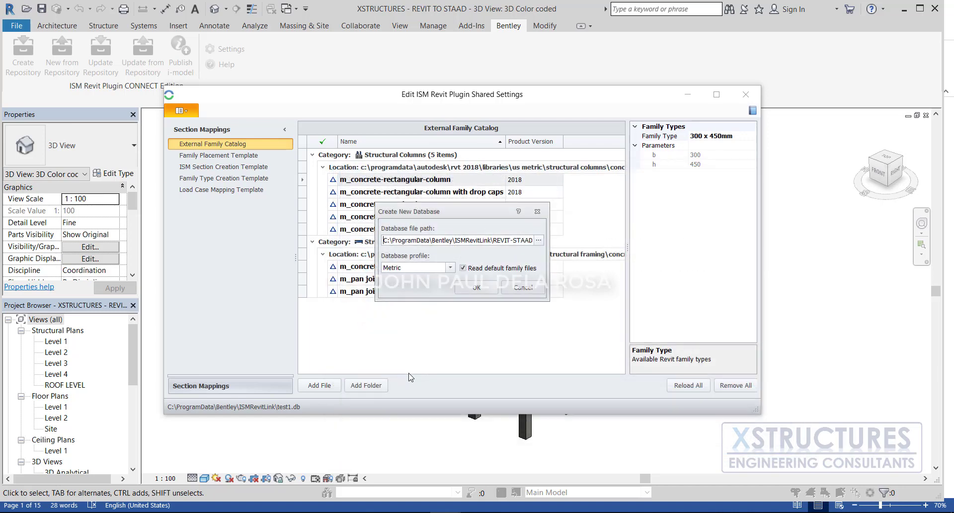
left_click(477, 291)
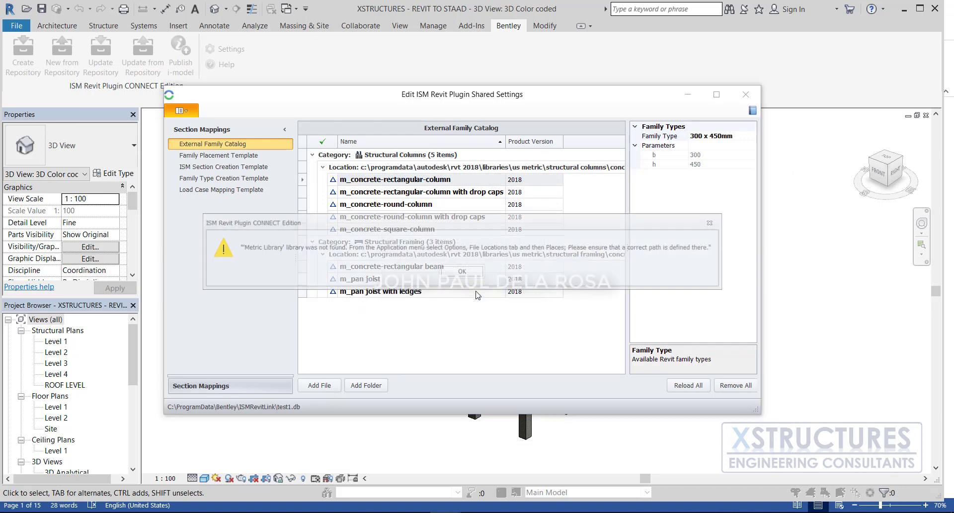
left_click(459, 272)
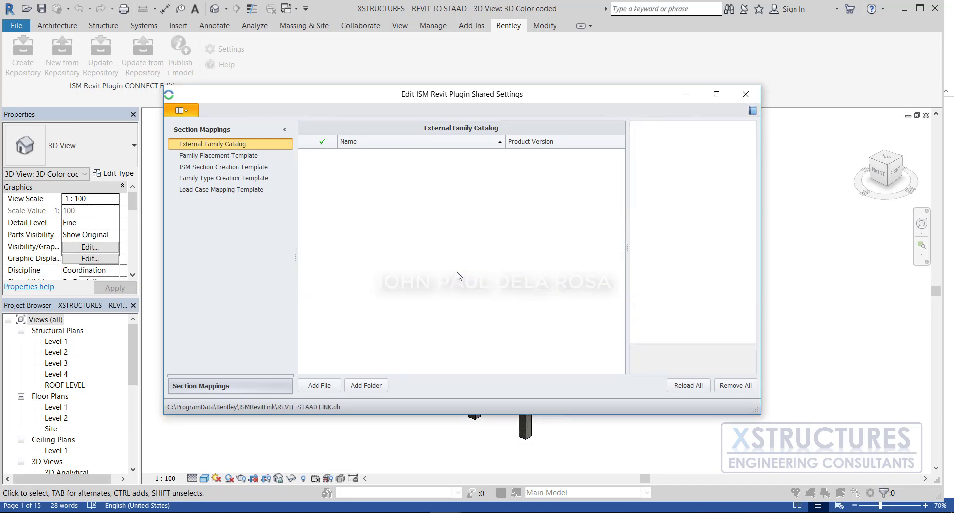
Step: Begin adding Revit family files to the empty catalog
left_click(214, 146)
left_click(325, 390)
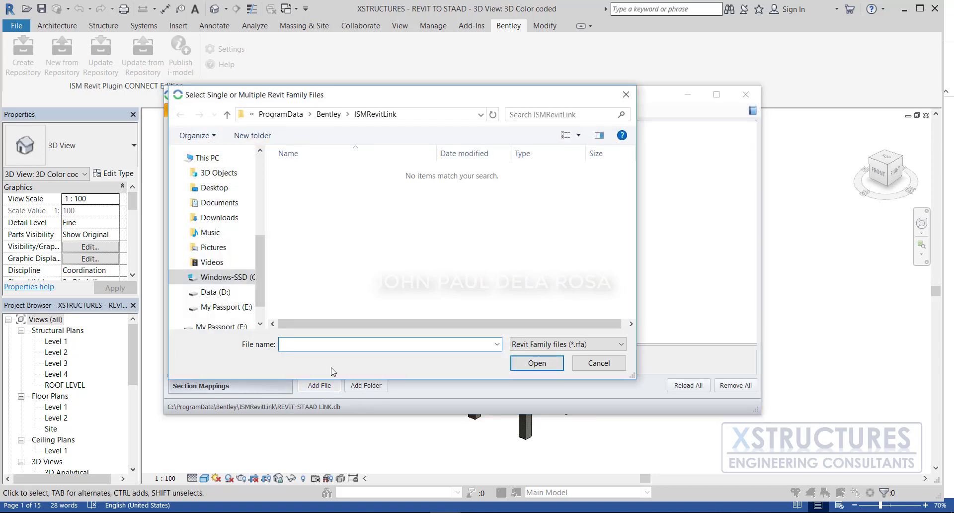
left_click_drag(461, 95, 516, 95)
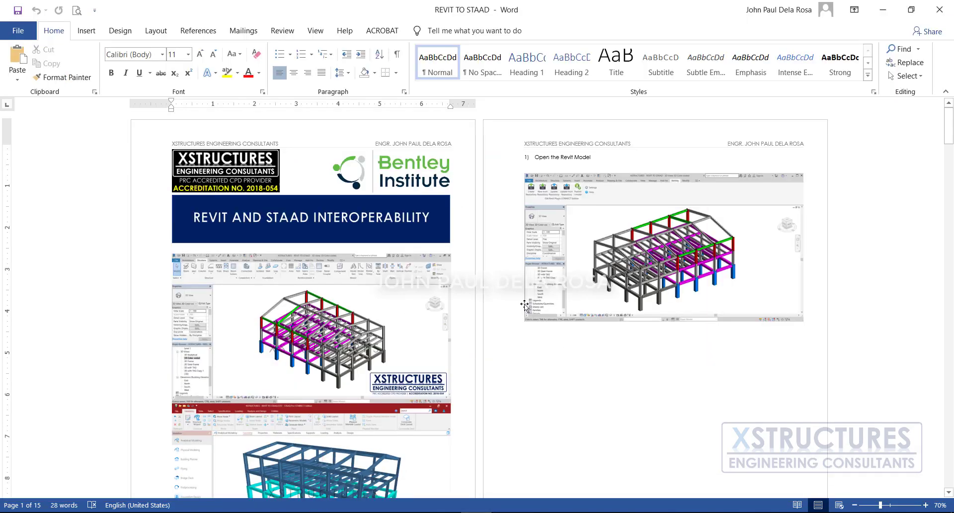
Step: Scroll the Word guide to page 4's Structural Columns Concrete folder screenshot, then return to Revit
scroll(449, 355, "down", 3)
scroll(449, 355, "down", 3)
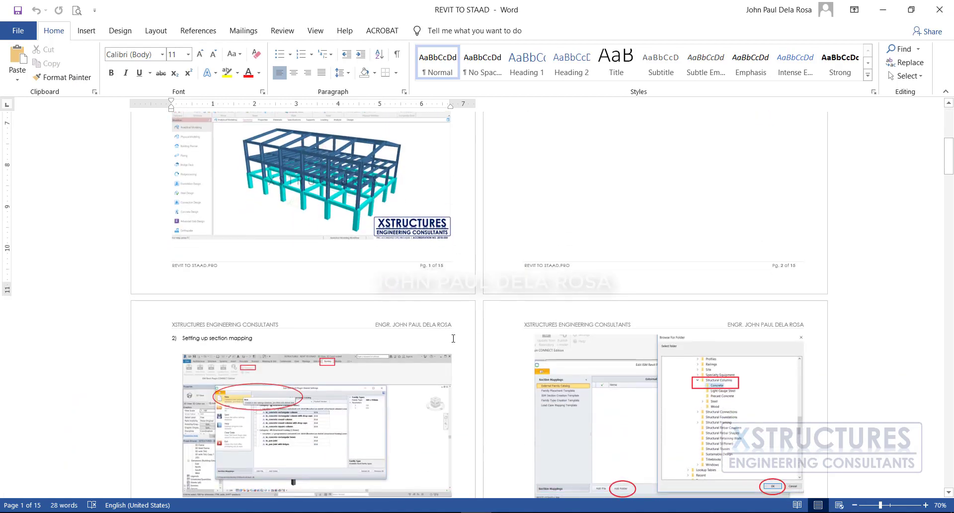
scroll(397, 348, "down", 3)
scroll(293, 342, "up", 2, "ctrl")
scroll(292, 341, "up", 3, "ctrl")
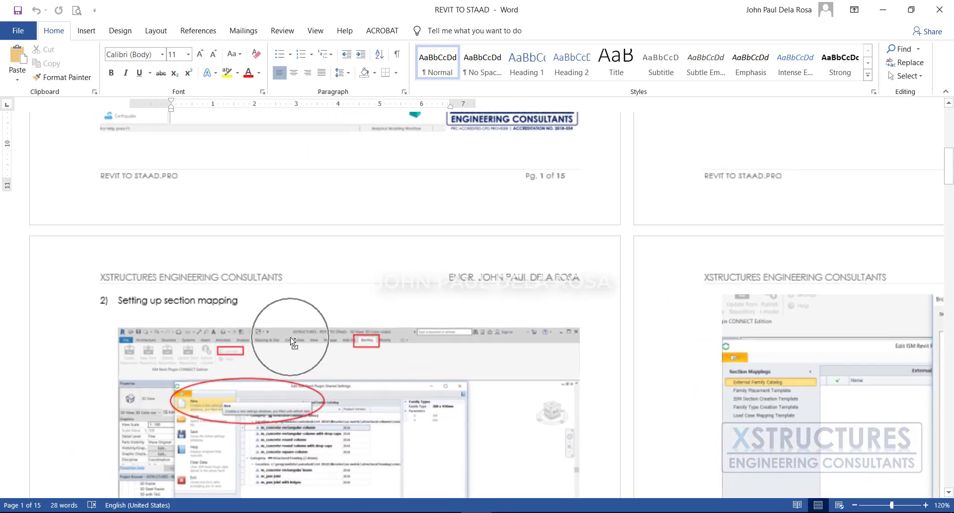
scroll(300, 335, "down", 1)
scroll(300, 336, "down", 15)
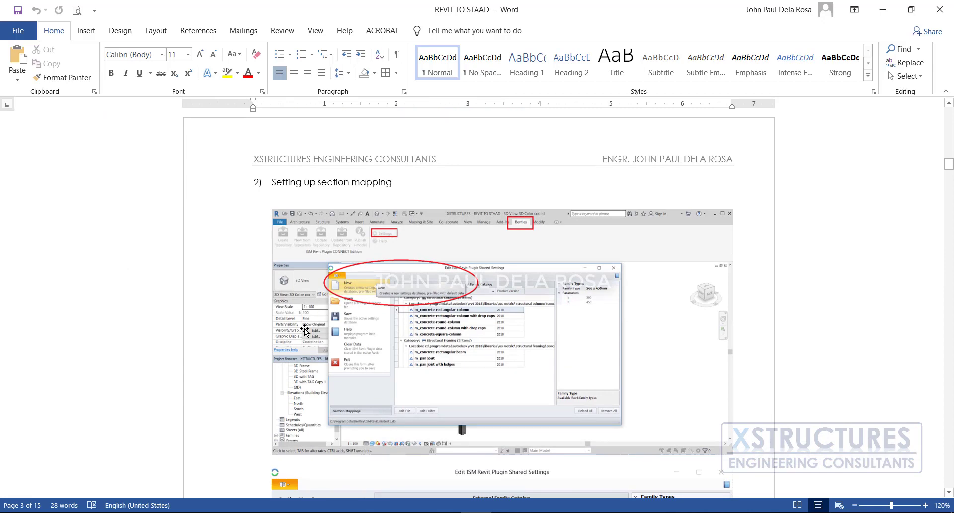
scroll(304, 348, "down", 5)
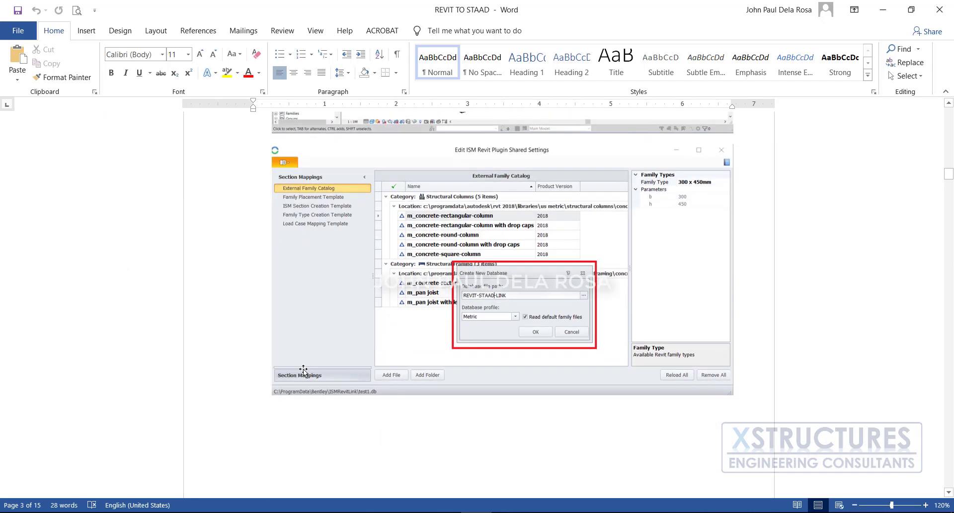
scroll(303, 370, "down", 5)
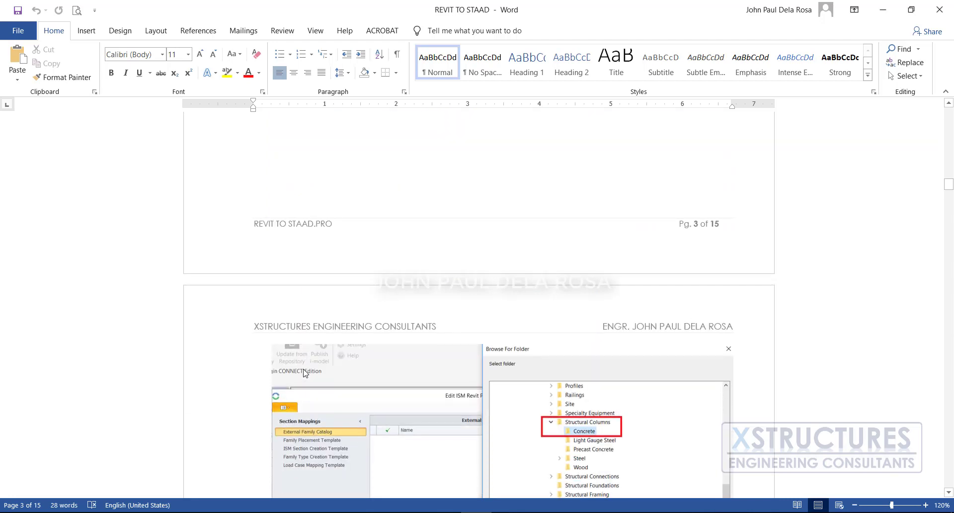
scroll(305, 372, "down", 5)
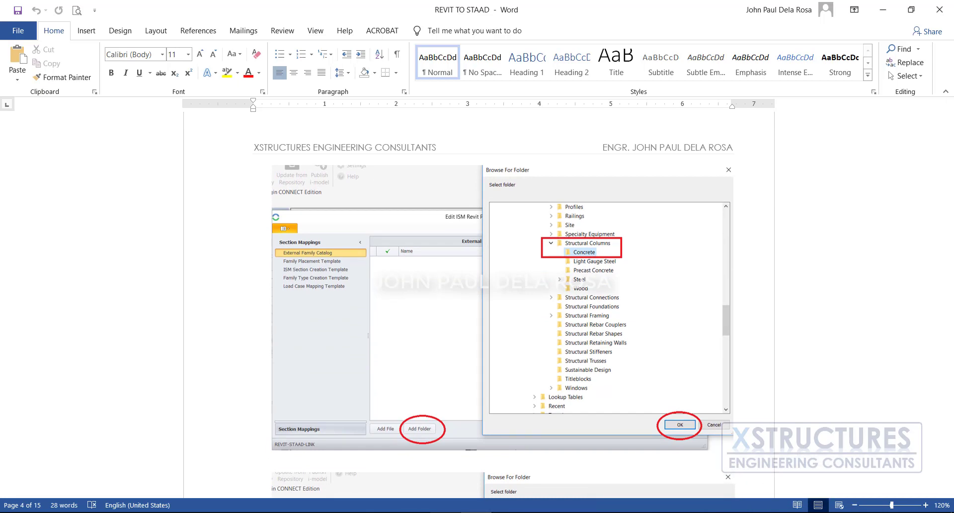
left_click(507, 459)
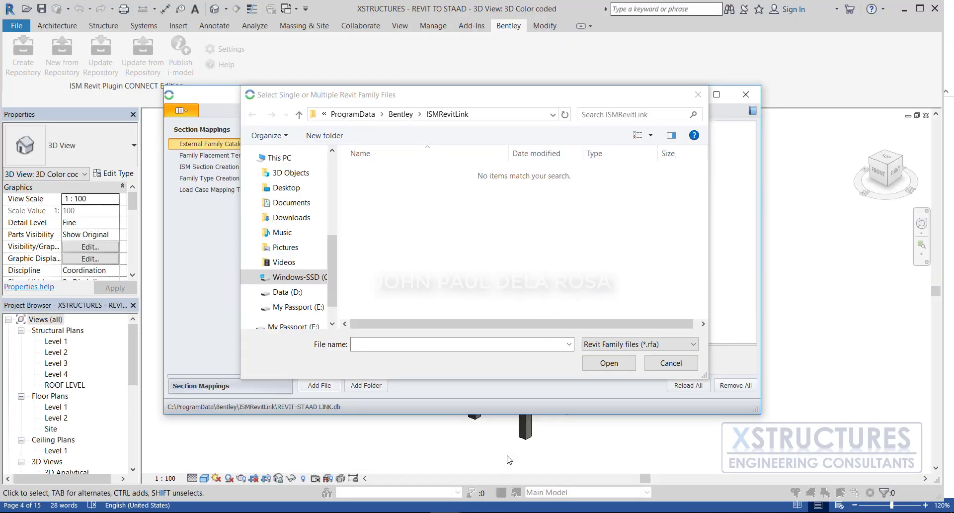
Step: Add the ProgramData Structural Columns\Concrete folder to the catalog, caching its five column families
left_click(668, 363)
left_click(367, 385)
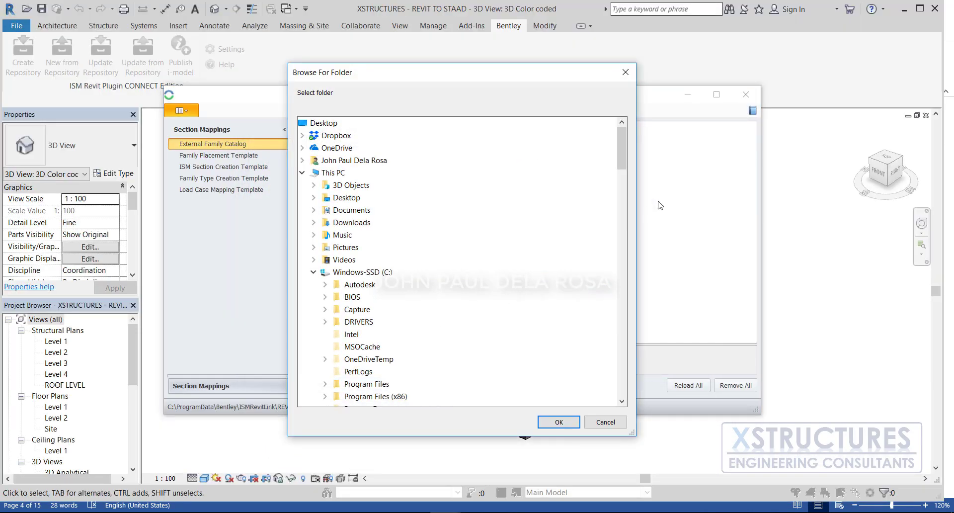
left_click_drag(621, 165, 619, 180)
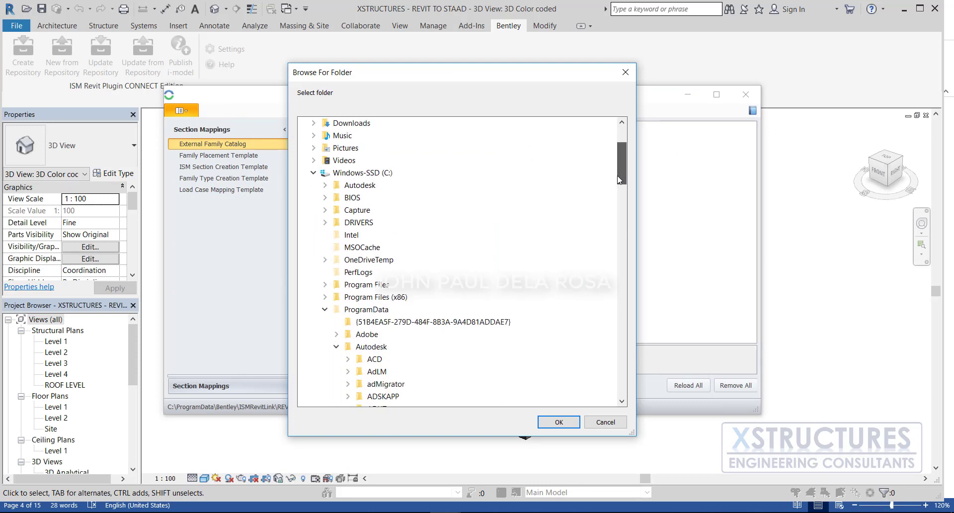
left_click(361, 312)
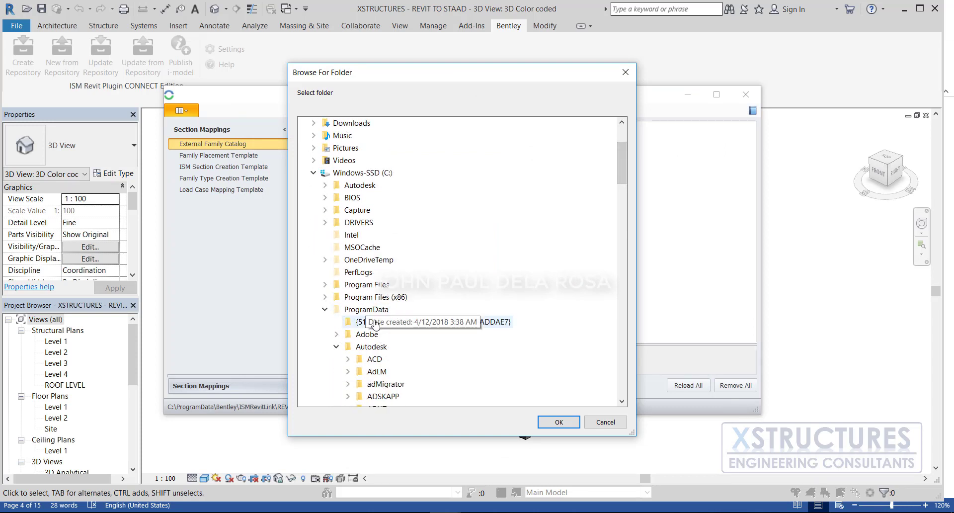
left_click(368, 314)
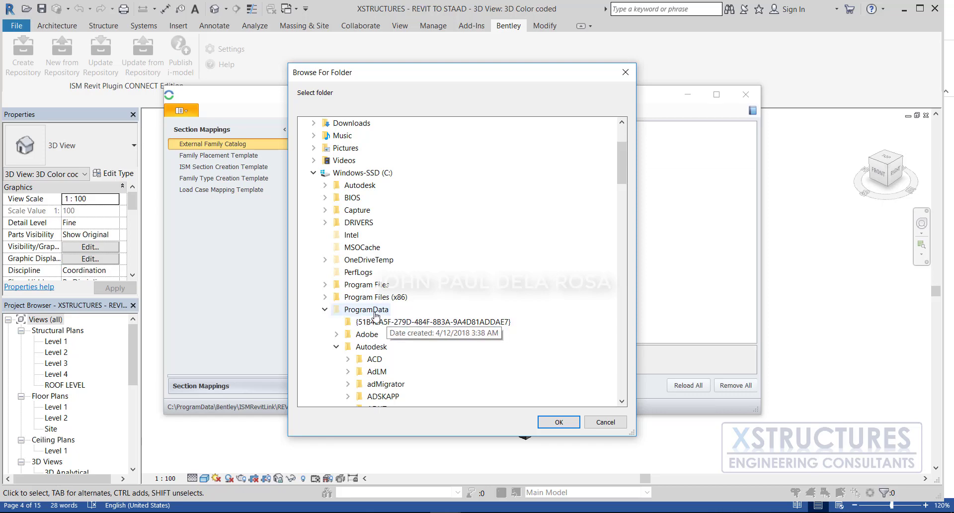
left_click_drag(624, 171, 614, 237)
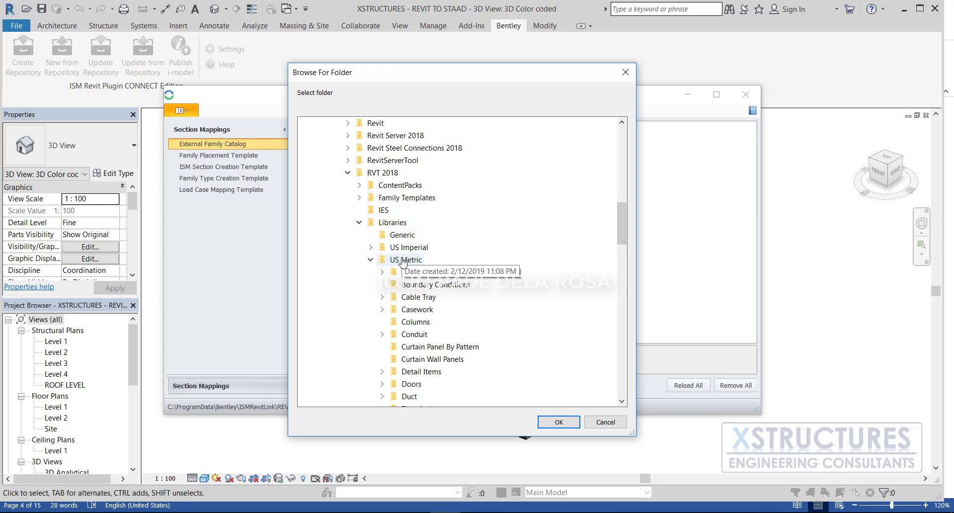
left_click_drag(619, 239, 617, 294)
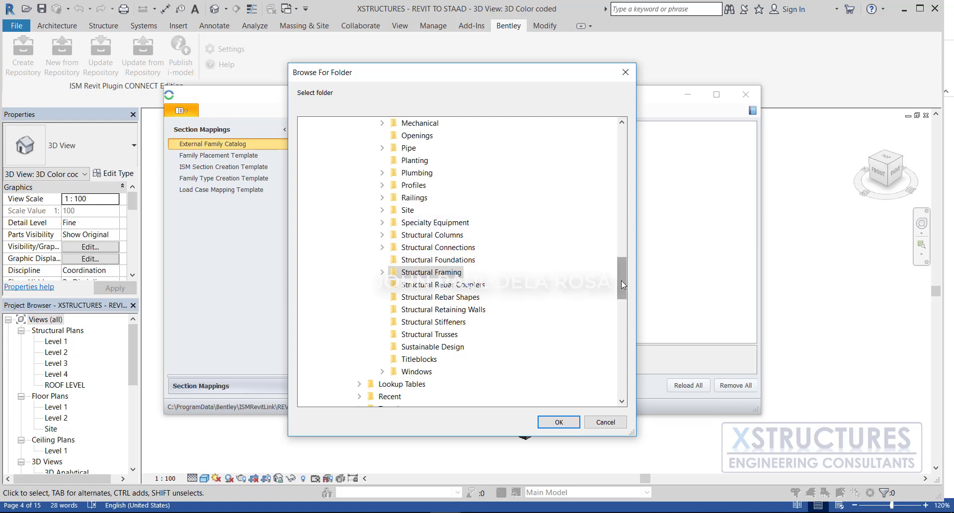
left_click(397, 235)
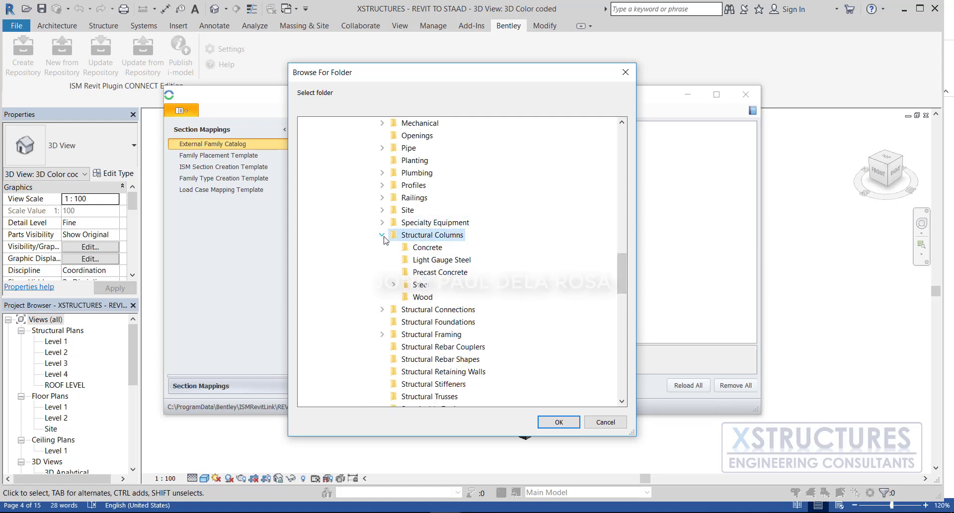
left_click(436, 253)
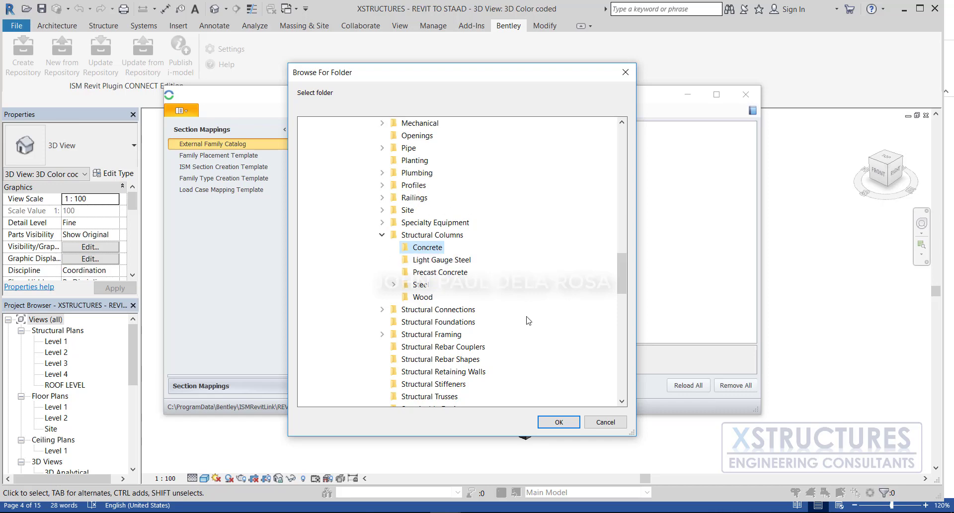
left_click(559, 422)
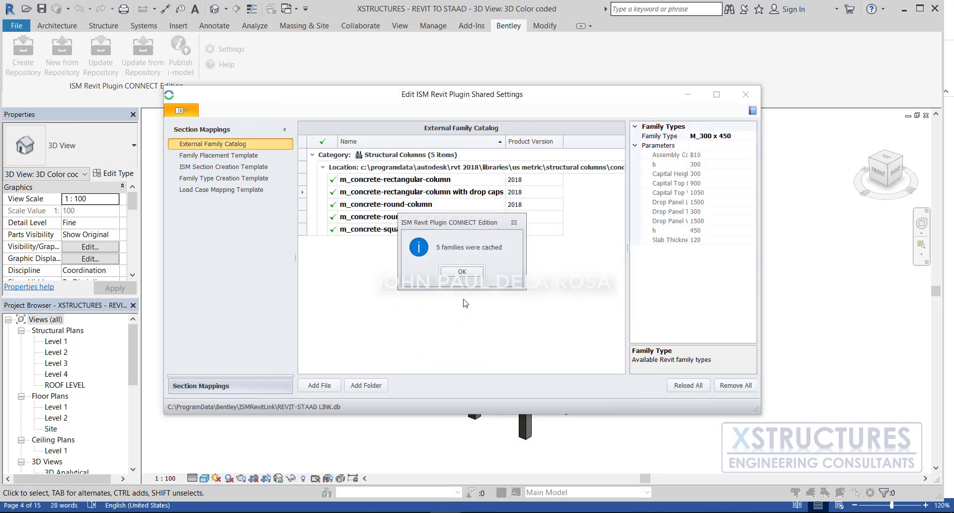
left_click(464, 273)
left_click(369, 390)
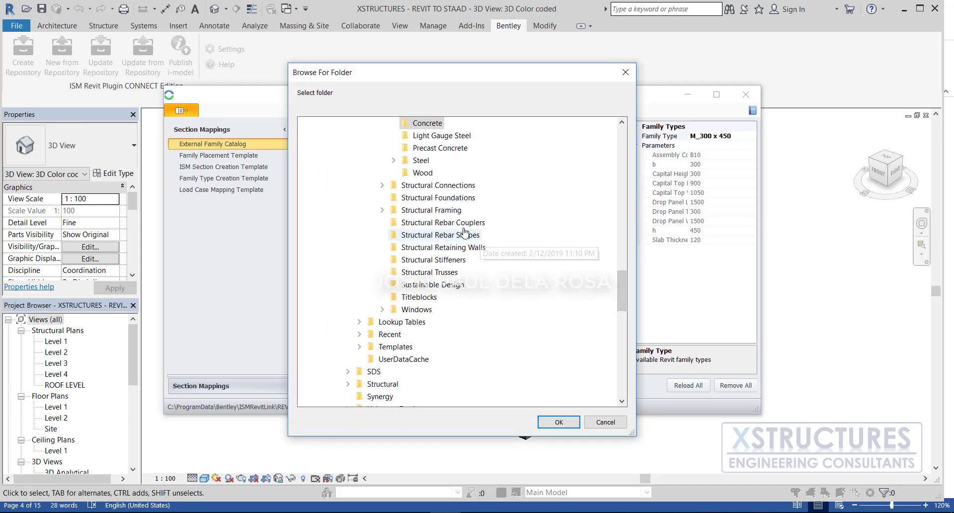
Step: Add the Structural Framing\Concrete folder, caching its three framing families
double_click(445, 211)
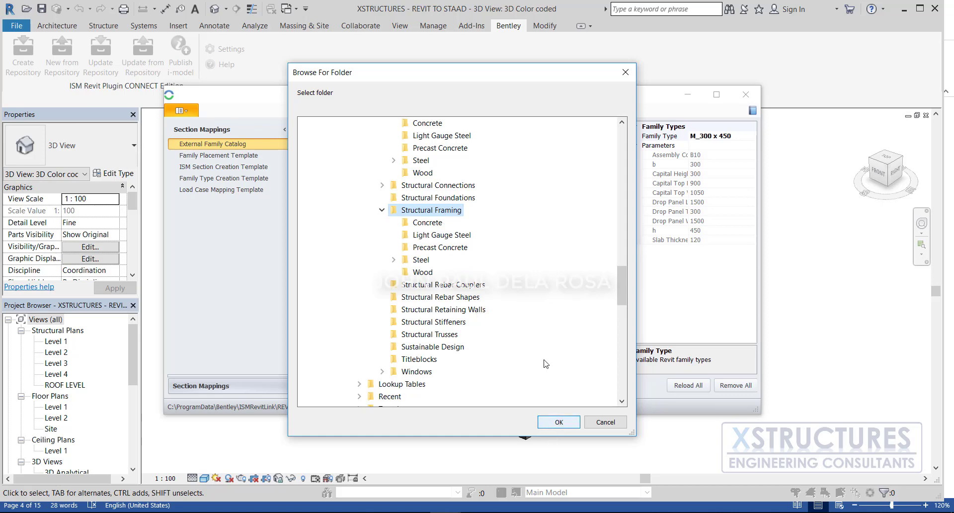
left_click(426, 222)
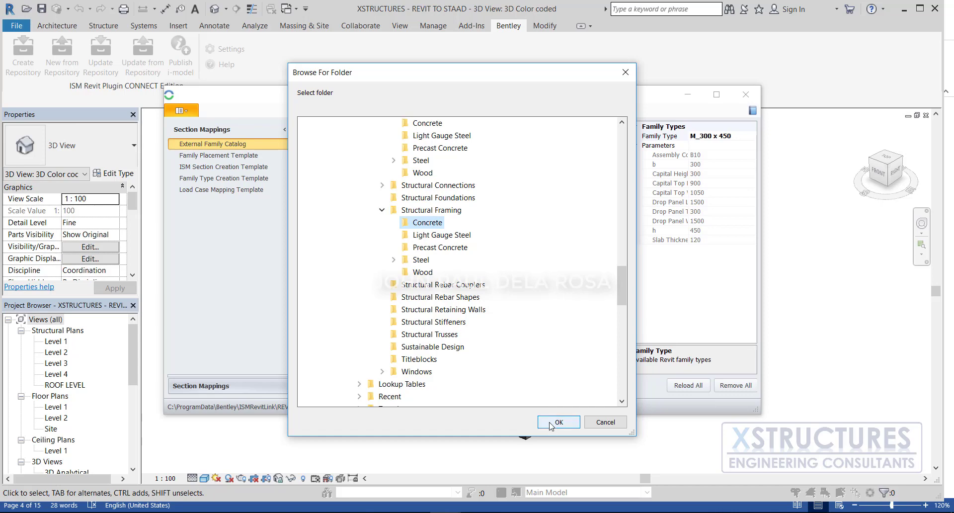
left_click(551, 423)
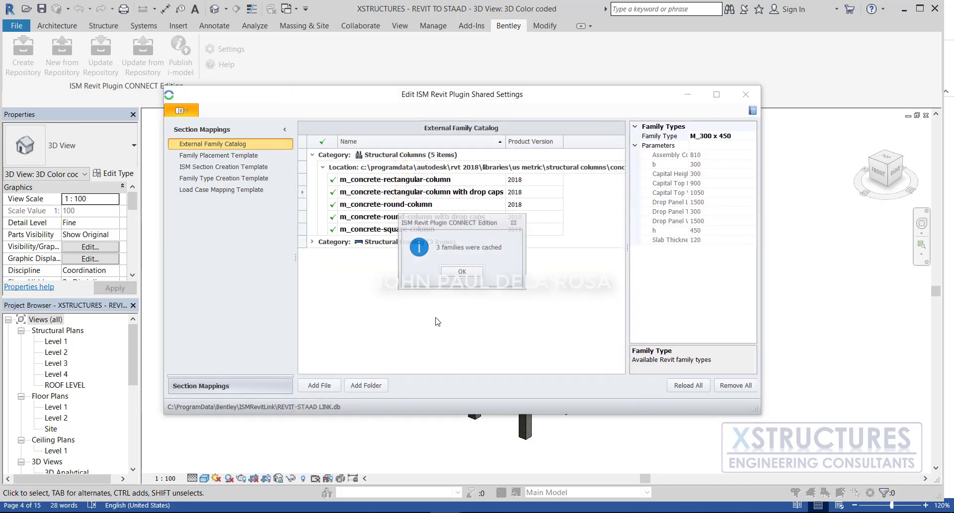
left_click(462, 272)
Step: Expand the Structural Framing catalog entries and show the ISM Section Creation Template mappings
left_click(312, 242)
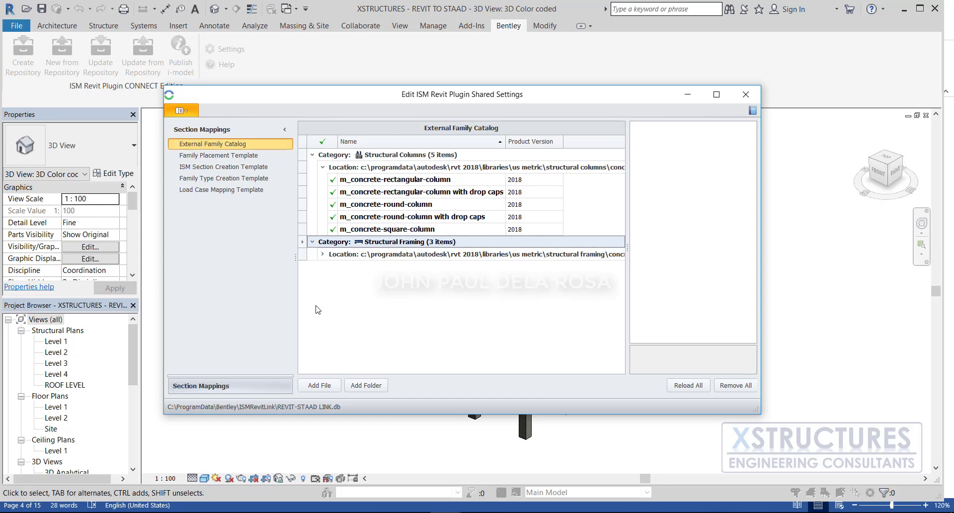
left_click(220, 155)
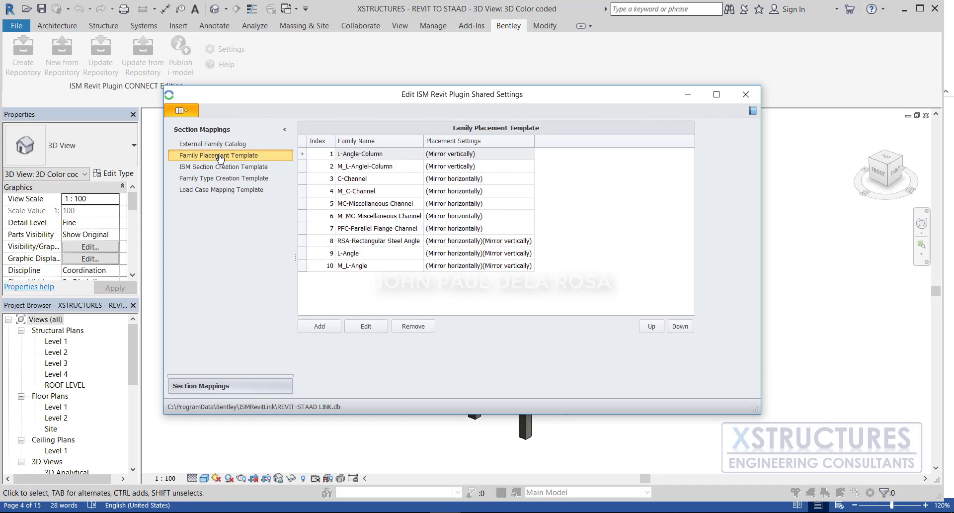
left_click(222, 168)
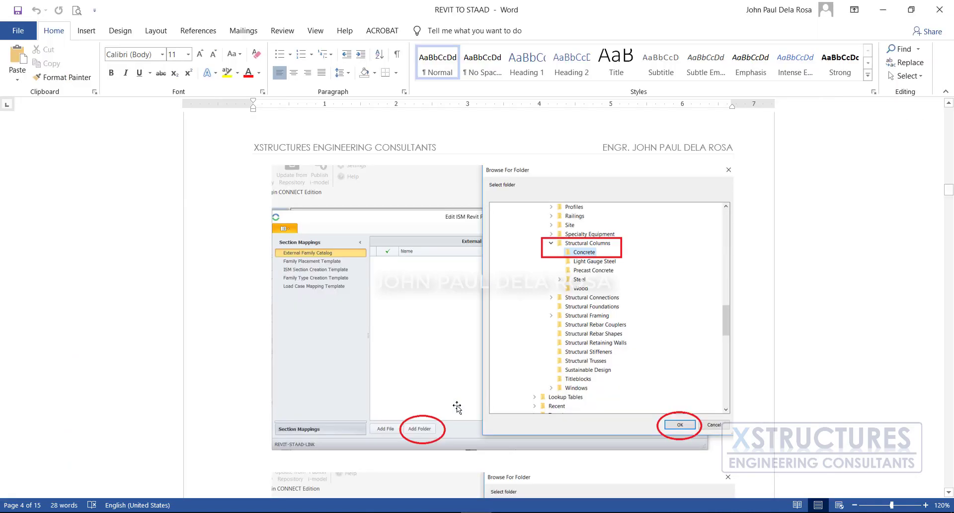
Step: Scroll the guide to page 5's Solid Rectangle and Solid Circle column mapping examples
scroll(473, 344, "down", 5)
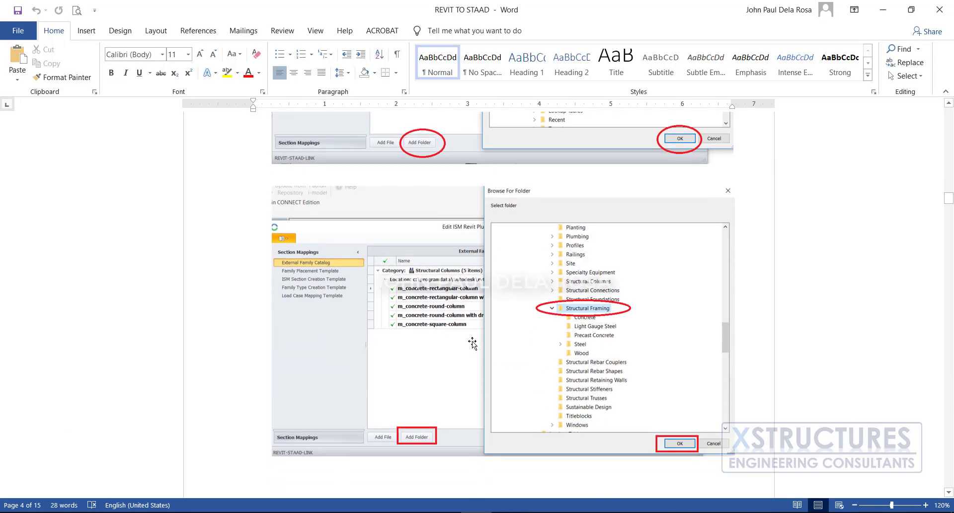
scroll(470, 342, "down", 10)
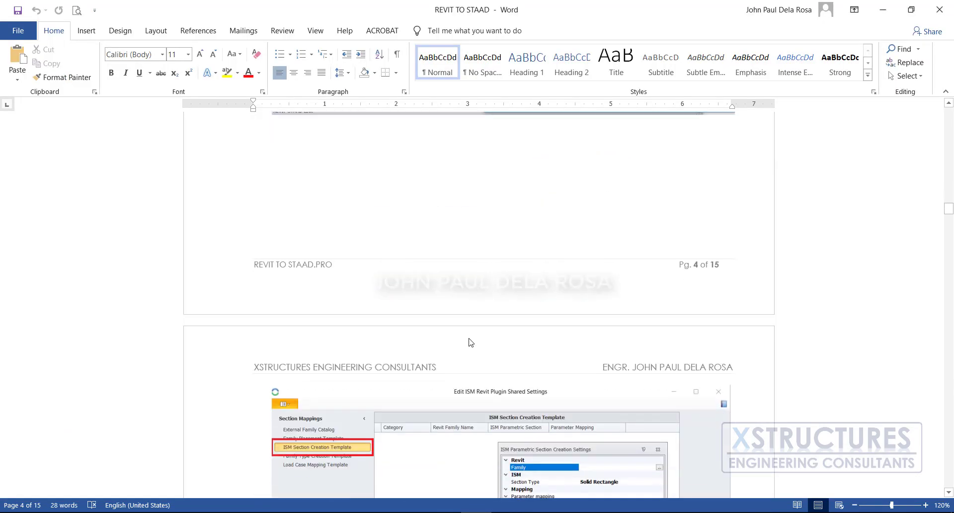
scroll(468, 341, "down", 2)
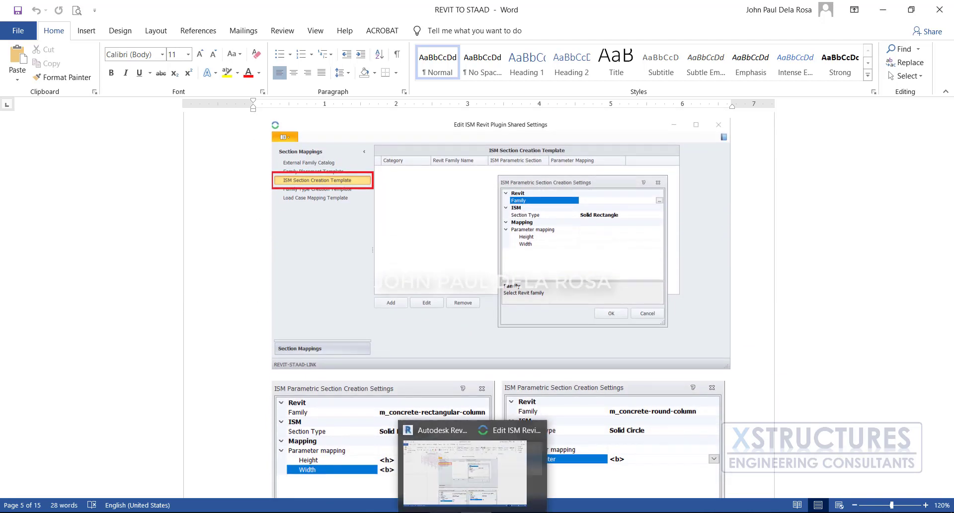
left_click(445, 511)
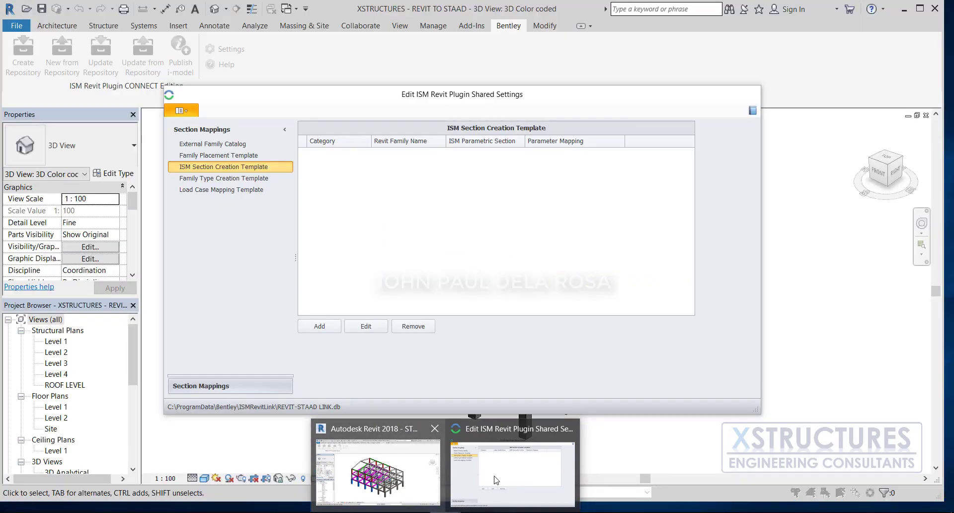
Step: Start a new section mapping with m_concrete-rectangular-column as its family
left_click(512, 472)
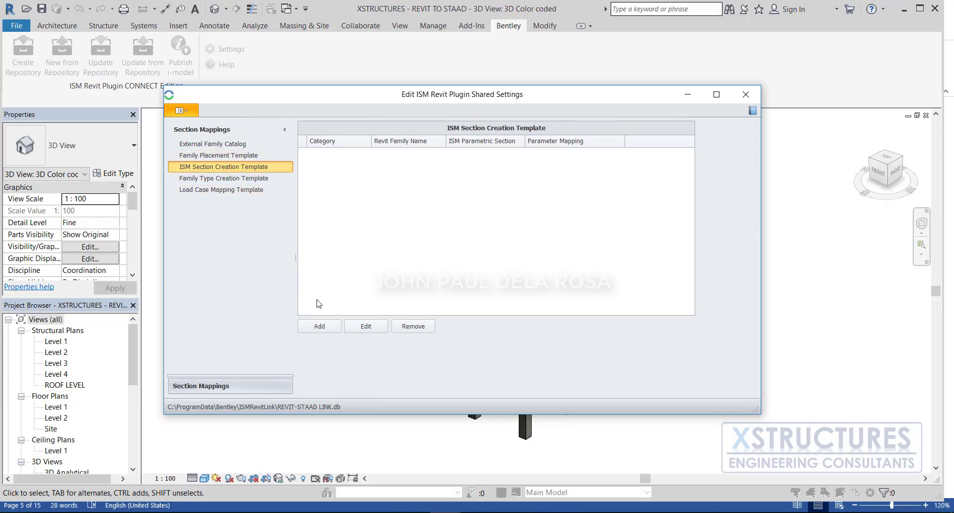
left_click(322, 328)
left_click(536, 187)
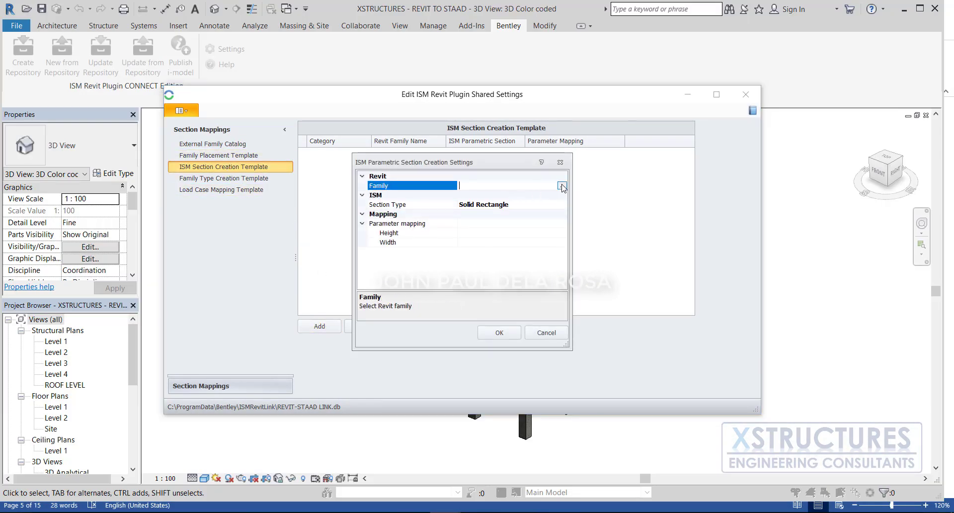
left_click(561, 187)
left_click(673, 47)
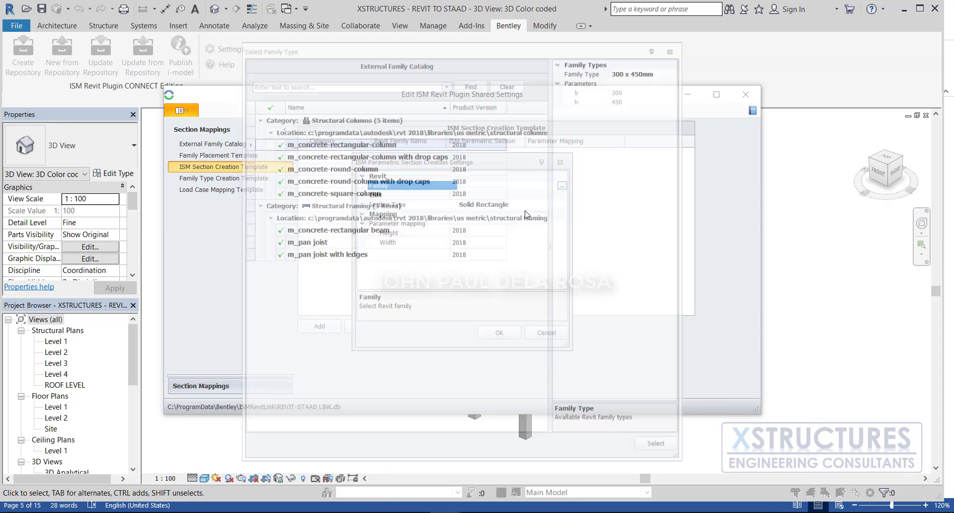
left_click(562, 186)
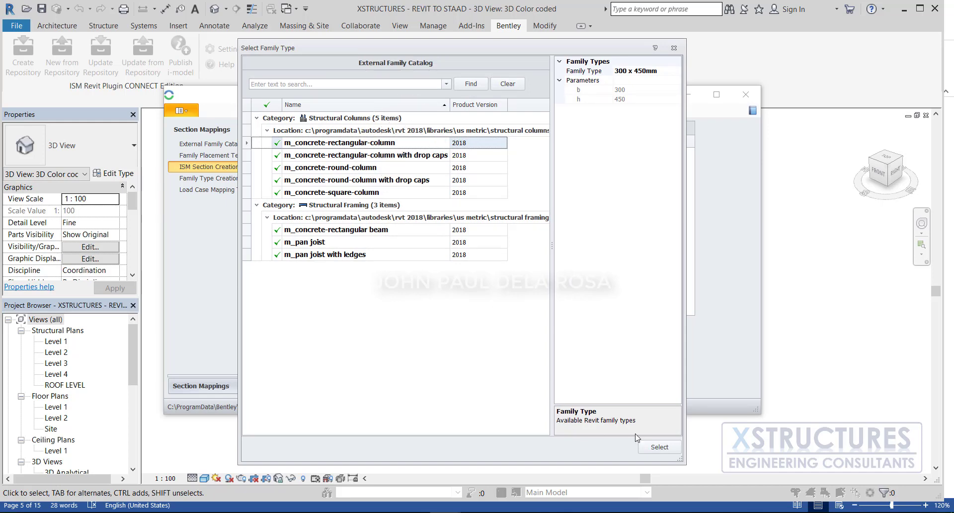
left_click(647, 445)
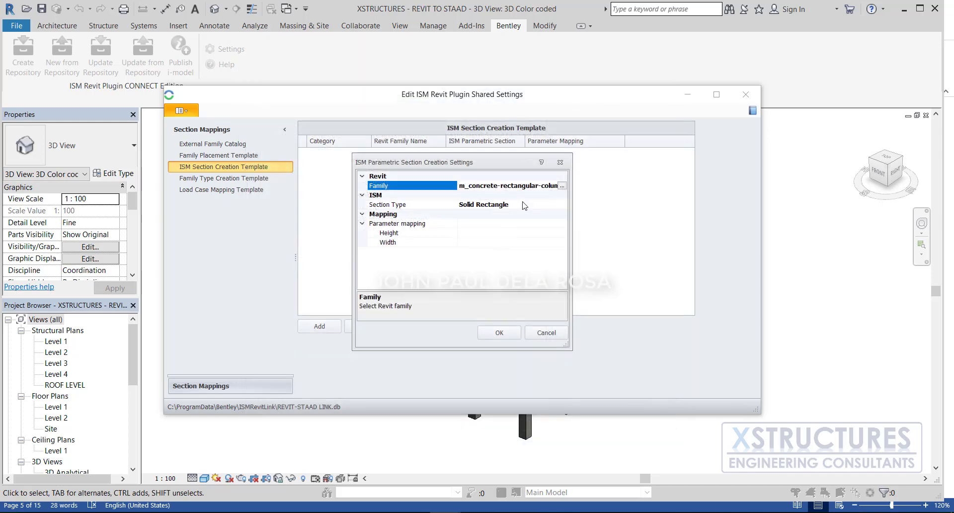
Step: Map Height to <h> and Width to <b>, then save the Solid Rectangle mapping
left_click(507, 236)
left_click(507, 235)
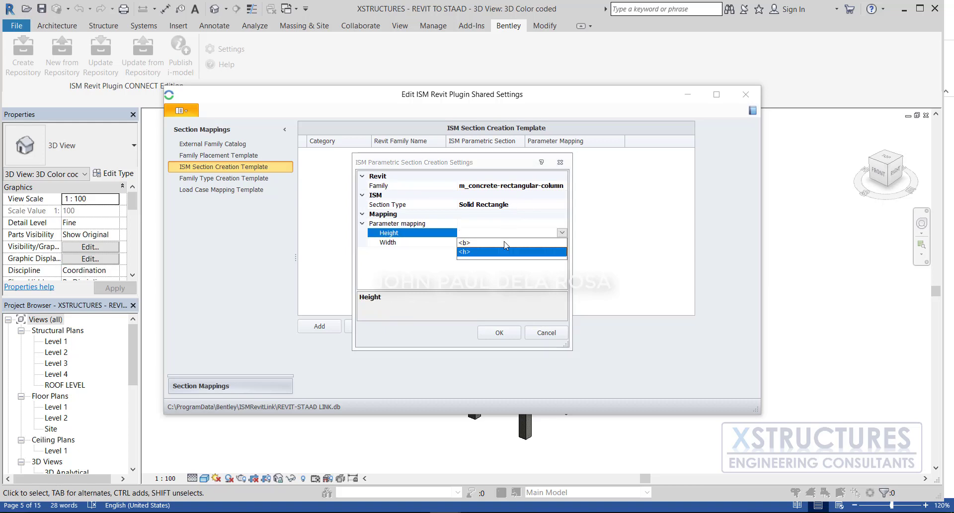
left_click(479, 252)
left_click(512, 242)
left_click(562, 242)
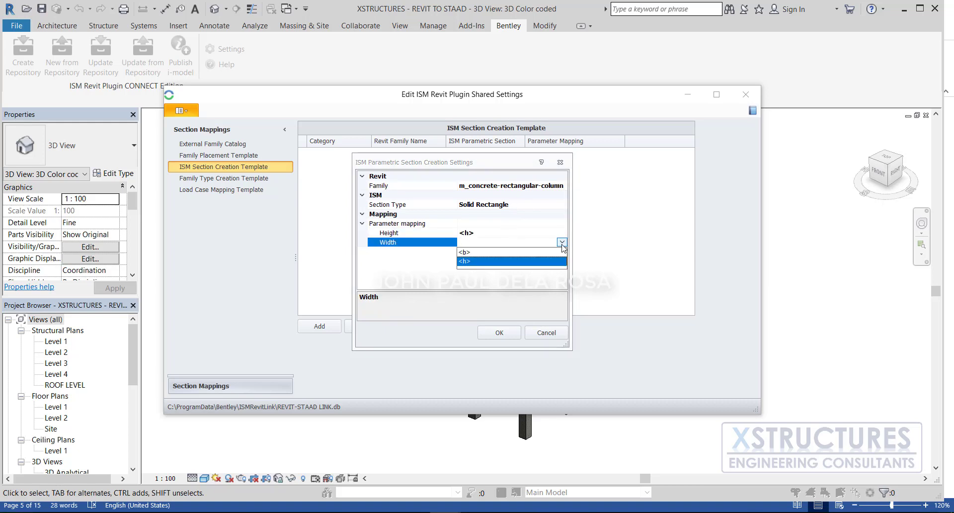
left_click(483, 252)
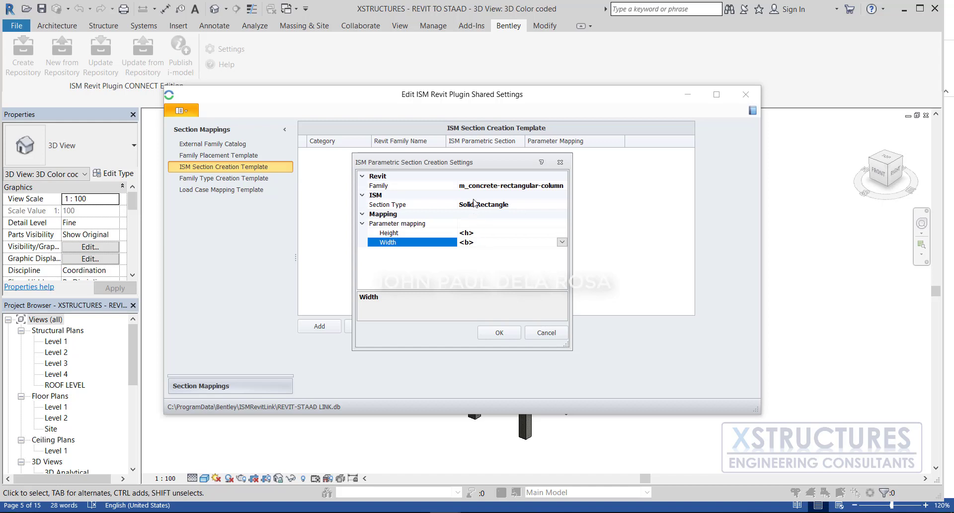
left_click(499, 333)
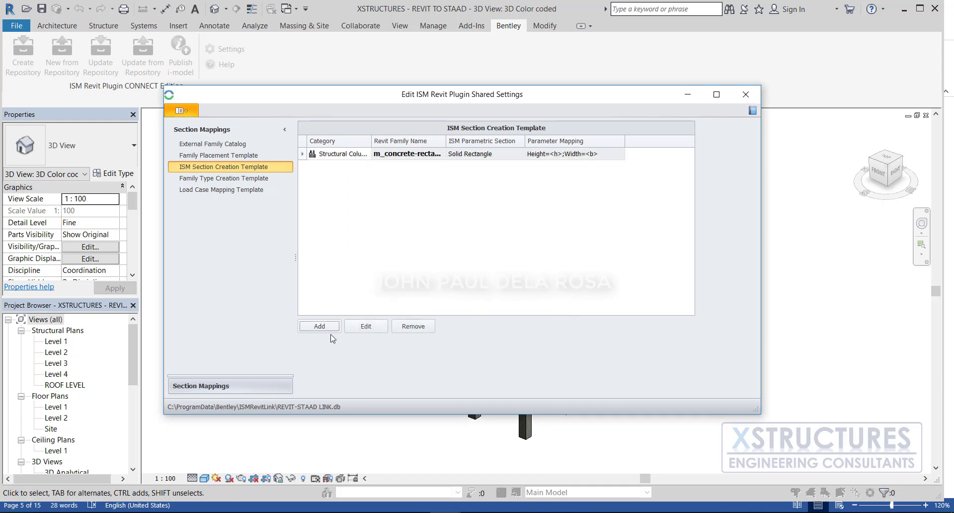
Step: Add a Solid Circle section mapping using the m_concrete-round-column family
left_click(319, 326)
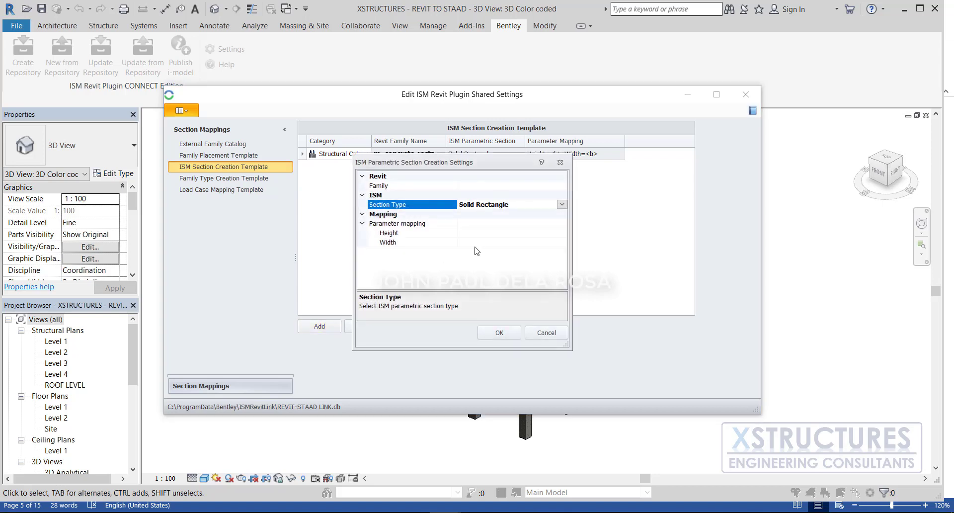
left_click(561, 205)
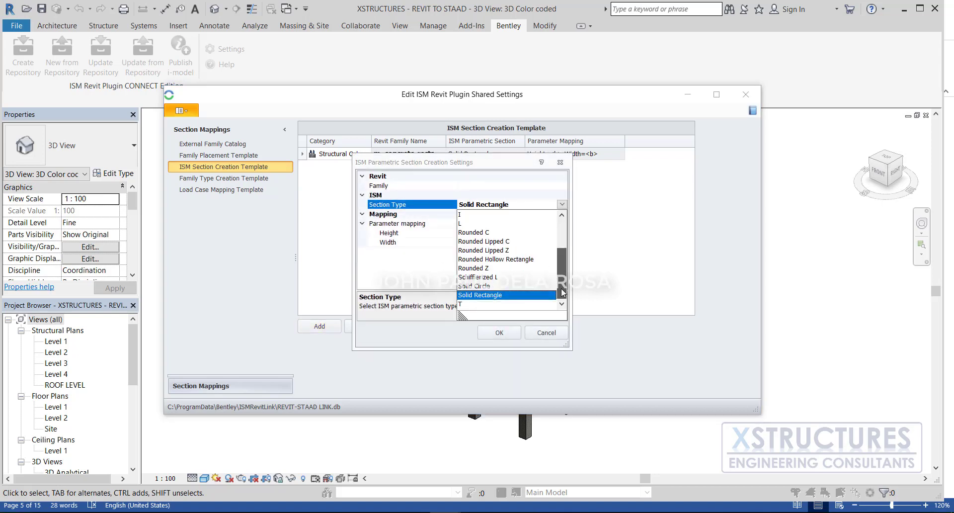
left_click(521, 295)
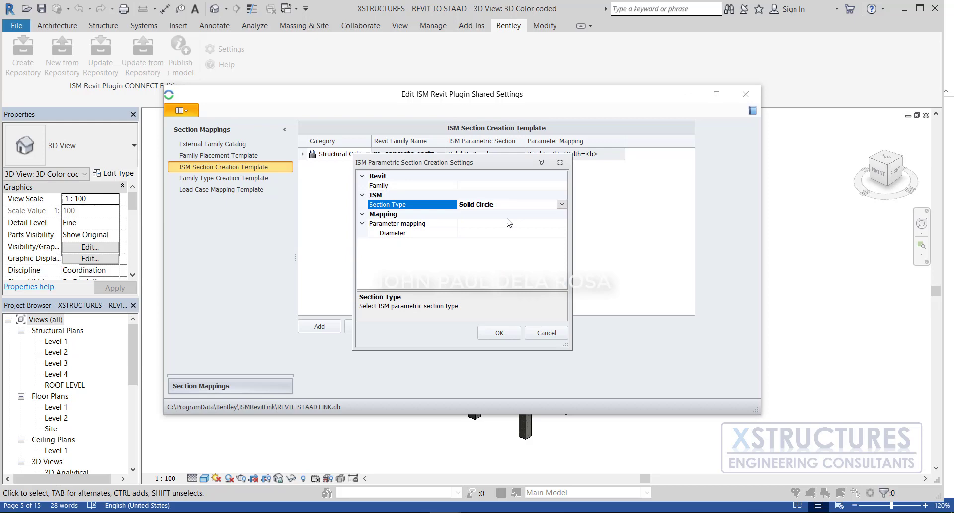
left_click(532, 186)
left_click(564, 186)
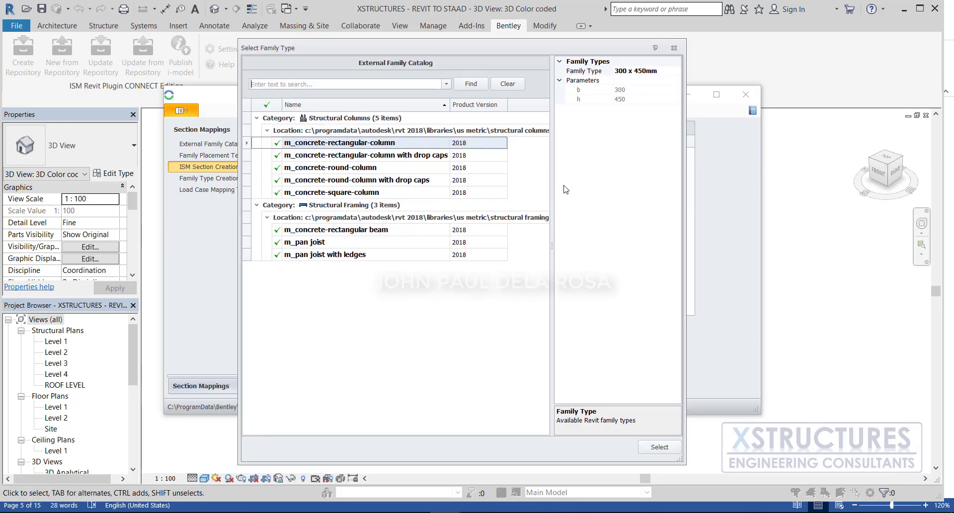
left_click(366, 171)
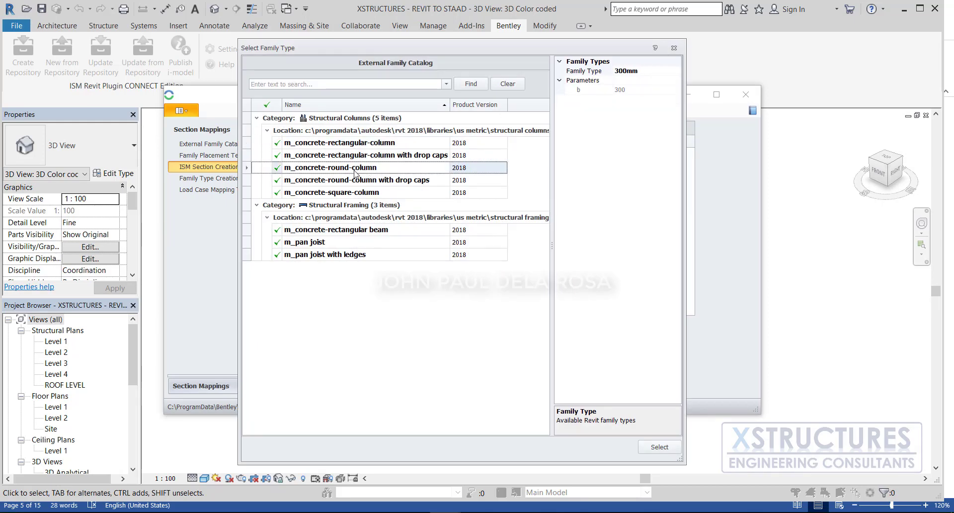
left_click(659, 447)
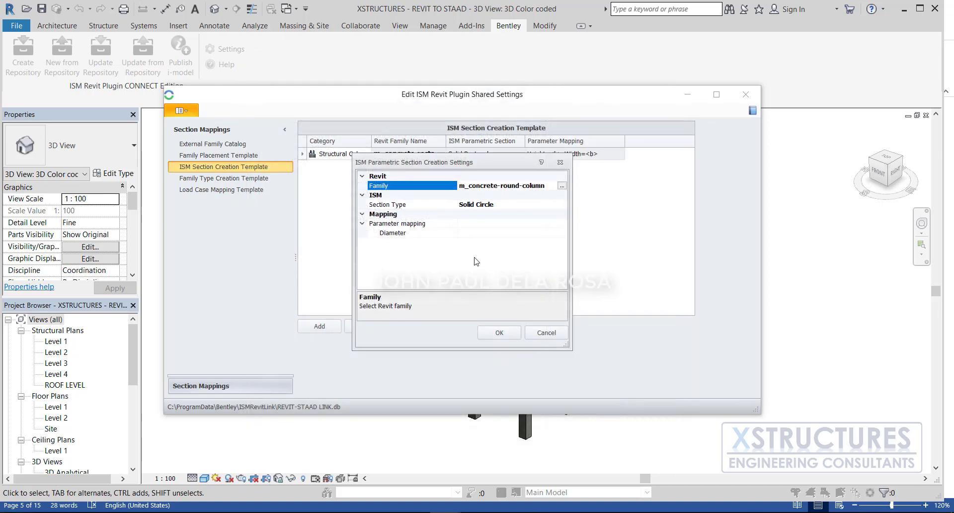
Step: Map Diameter to <b> and confirm the round column mapping
left_click(505, 232)
left_click(561, 232)
left_click(501, 245)
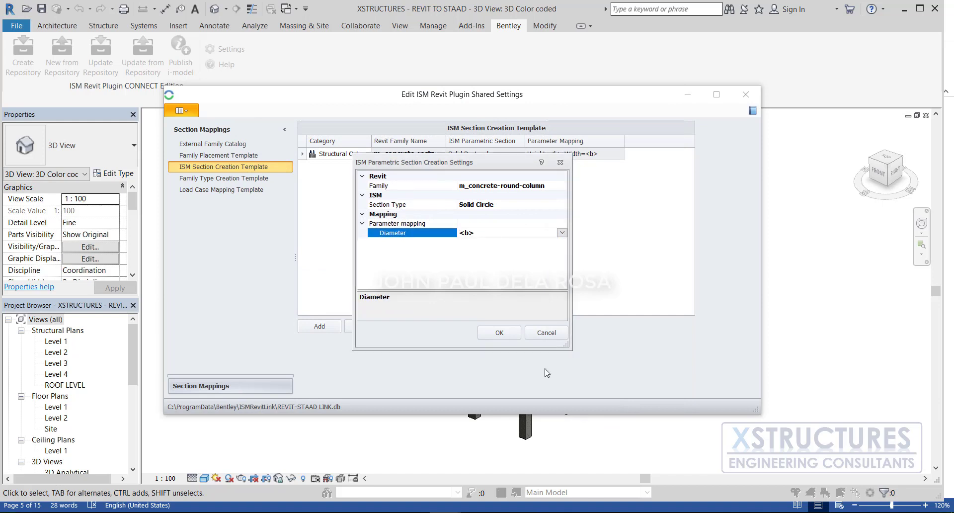
left_click(499, 332)
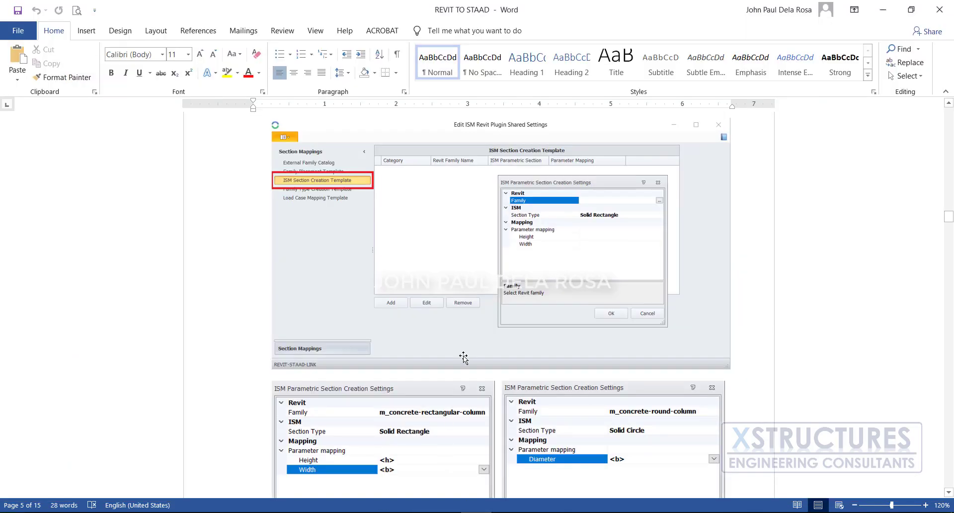
Step: Scroll through the Word guide, then return to the ISM settings window
scroll(462, 356, "down", 3)
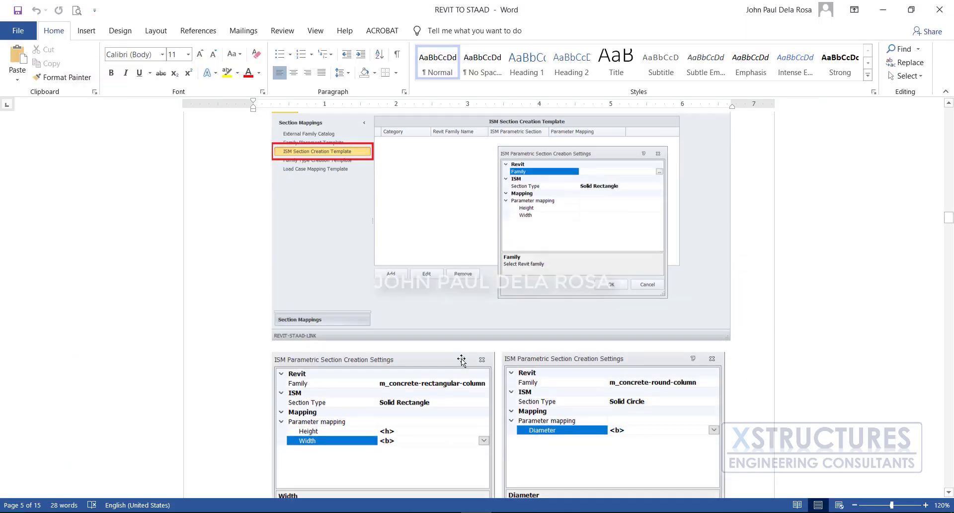
scroll(405, 378, "down", 3)
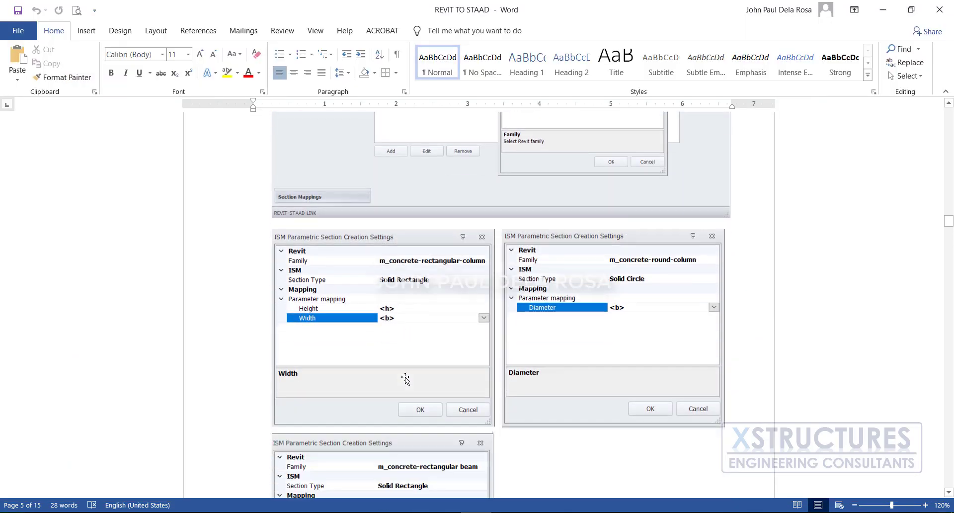
mouse_move(446, 507)
left_click(492, 480)
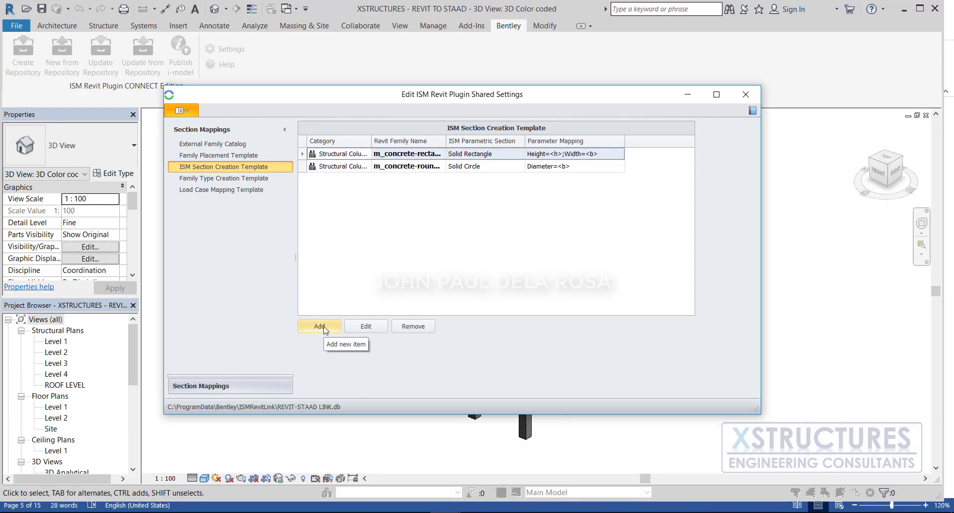
Step: Add a Solid Rectangle section mapping using the m_concrete-rectangular beam family
left_click(321, 326)
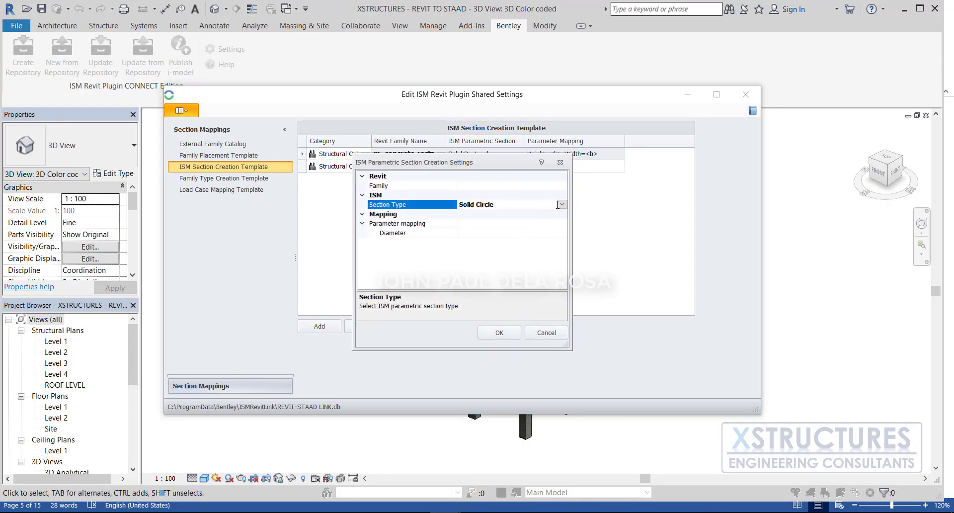
left_click(559, 204)
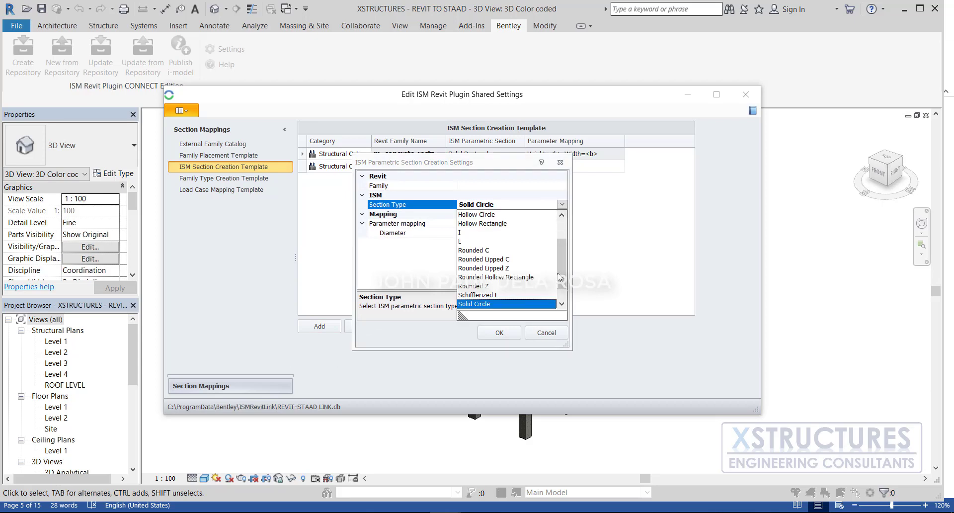
scroll(559, 277, "down", 2)
left_click(491, 302)
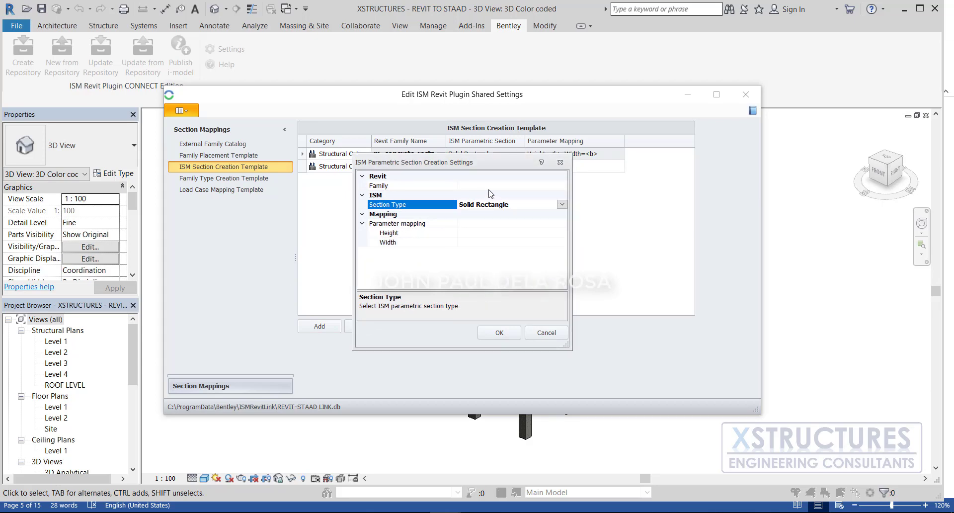
left_click(506, 184)
left_click(563, 187)
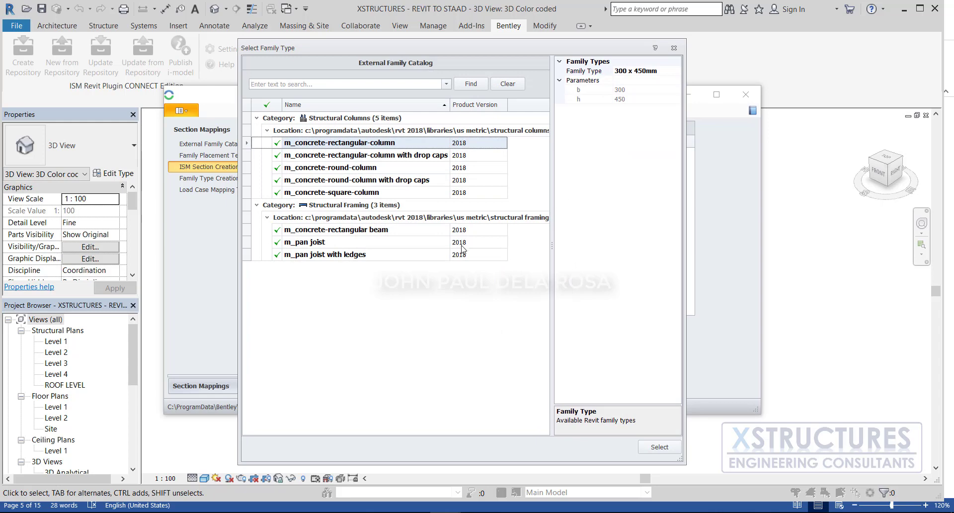
left_click(377, 230)
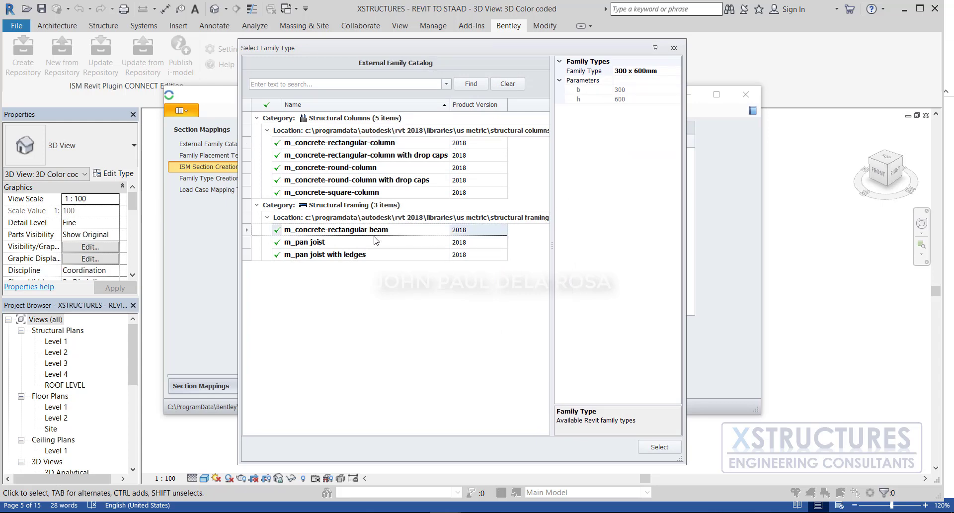
left_click(479, 235)
left_click(479, 234)
left_click(656, 446)
Step: Map the beam's Height to <h> and Width to <b>, then confirm the mapping
left_click(532, 232)
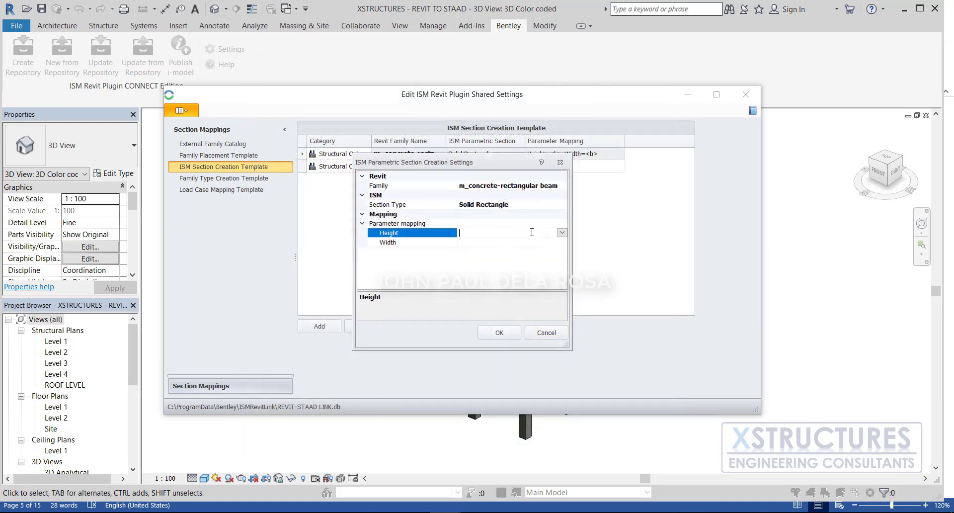
left_click(562, 232)
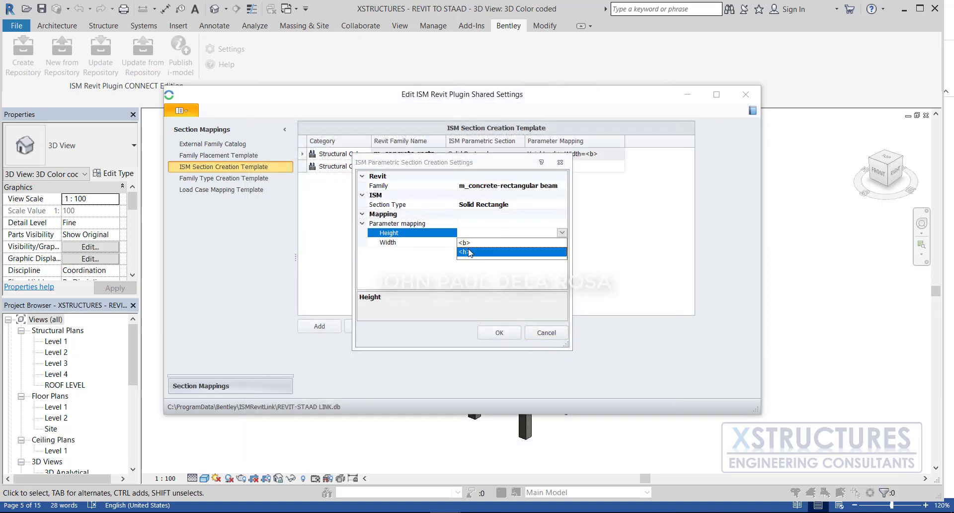
left_click(468, 252)
left_click(512, 243)
left_click(561, 242)
left_click(481, 252)
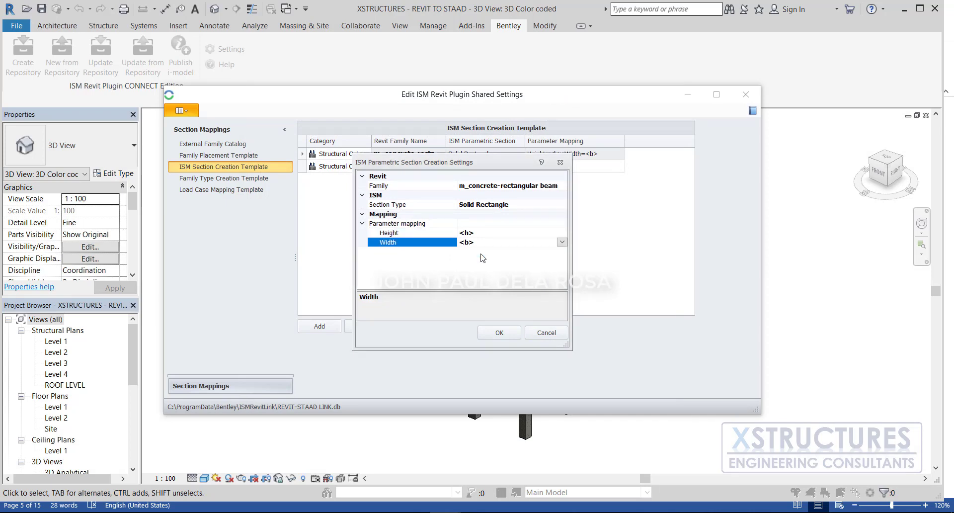
left_click(499, 332)
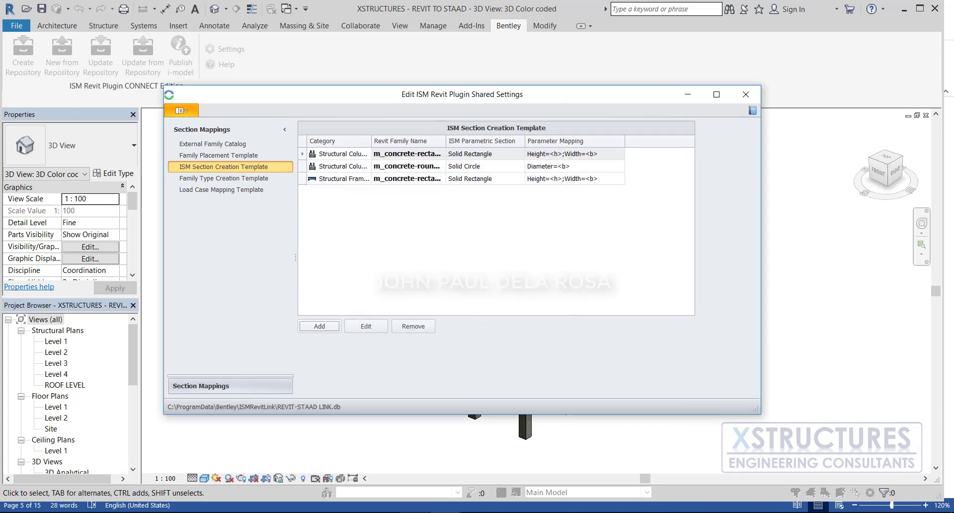
Step: Review the guide's page 6 Family Type Creation Template screenshots, then switch back to Revit
key("alt+Tab")
scroll(423, 350, "down", 5)
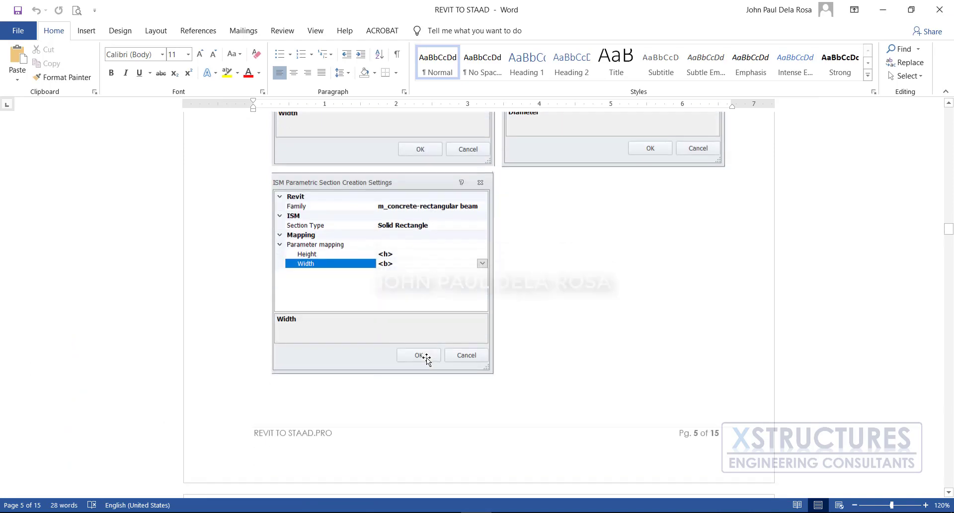
scroll(420, 338, "up", 3)
scroll(441, 362, "down", 3)
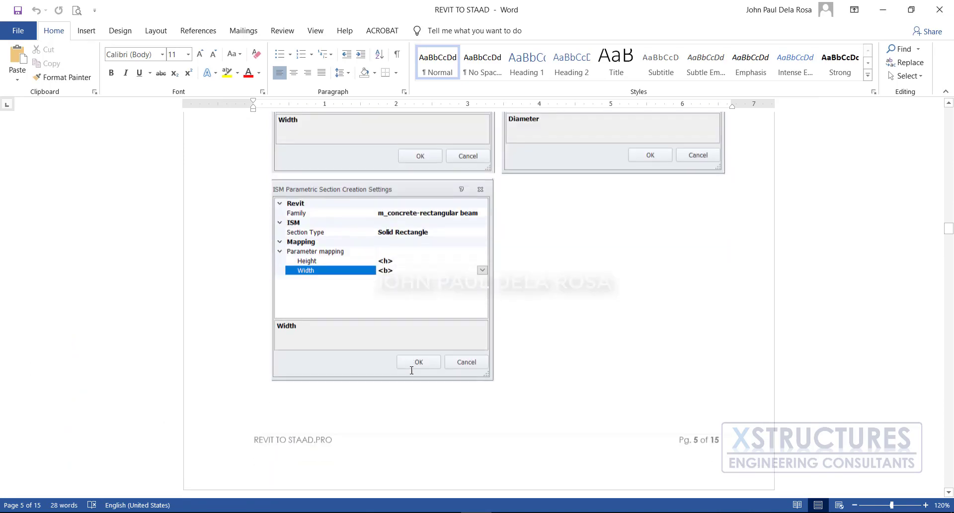
left_click(417, 286)
scroll(416, 340, "down", 5)
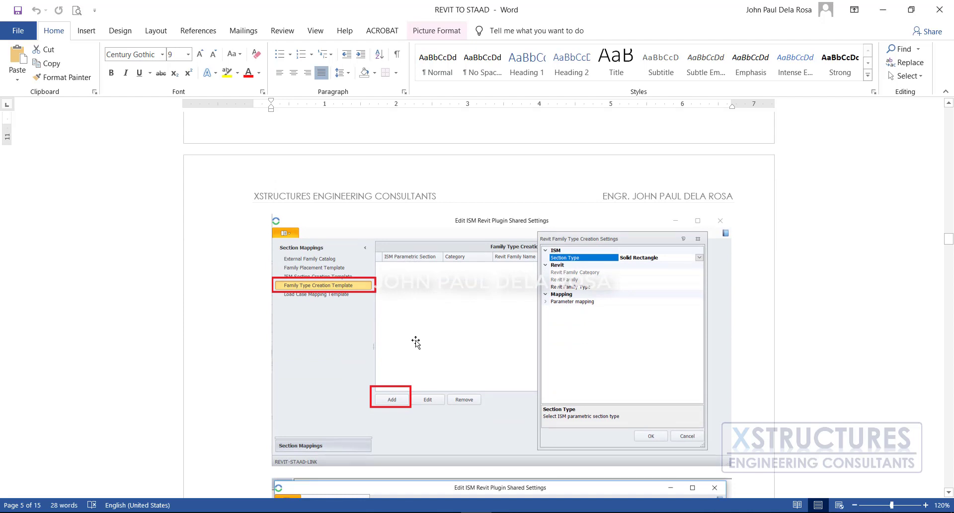
scroll(415, 338, "down", 3)
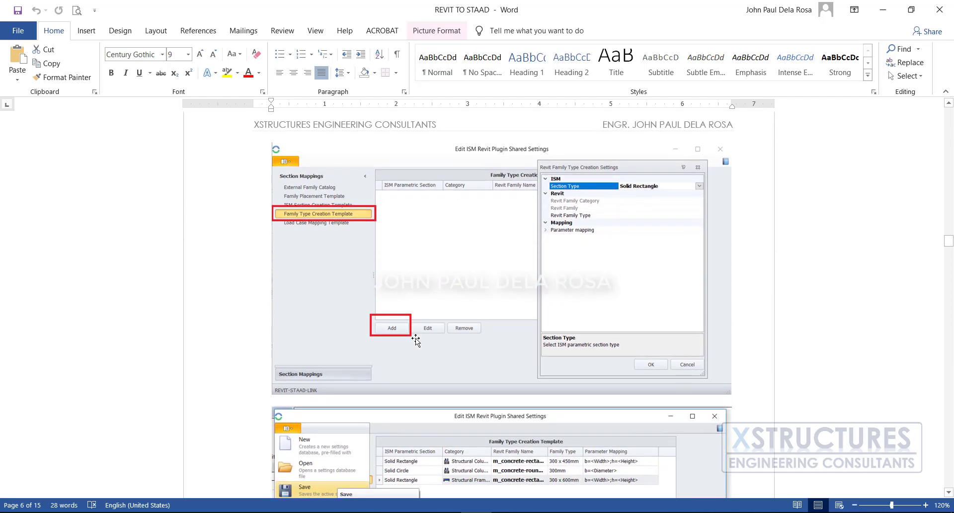
left_click(444, 512)
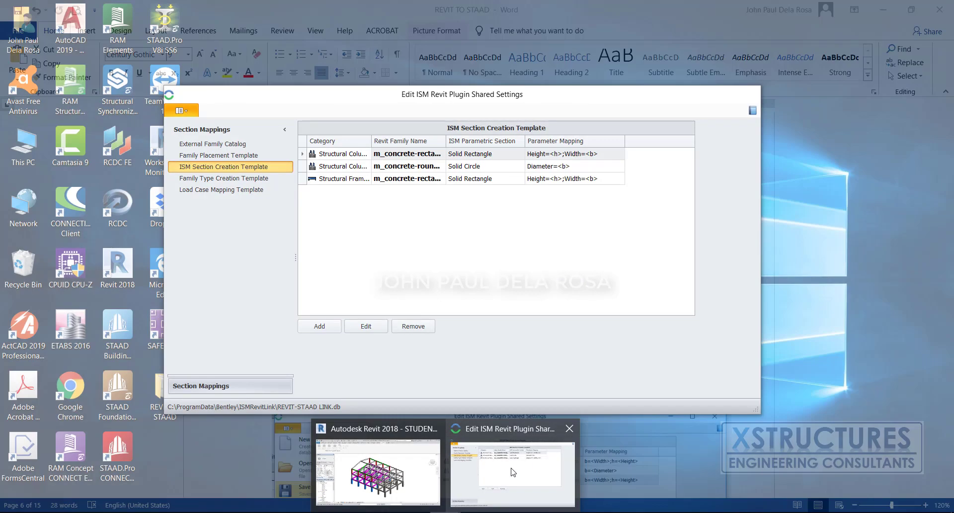
Step: Add a family type mapping for the 300 x 450mm rectangular column with b=<Width>, h=<Height>
left_click(514, 471)
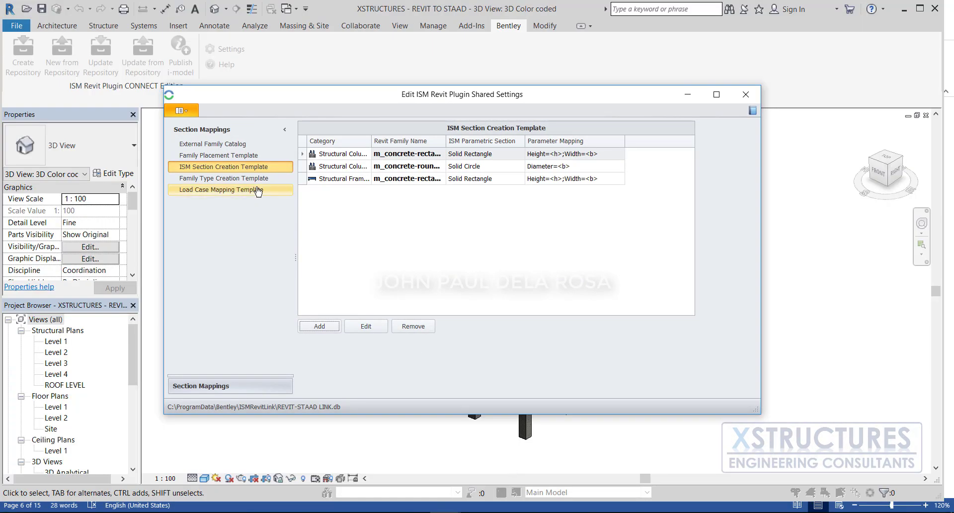
left_click(228, 178)
left_click(327, 327)
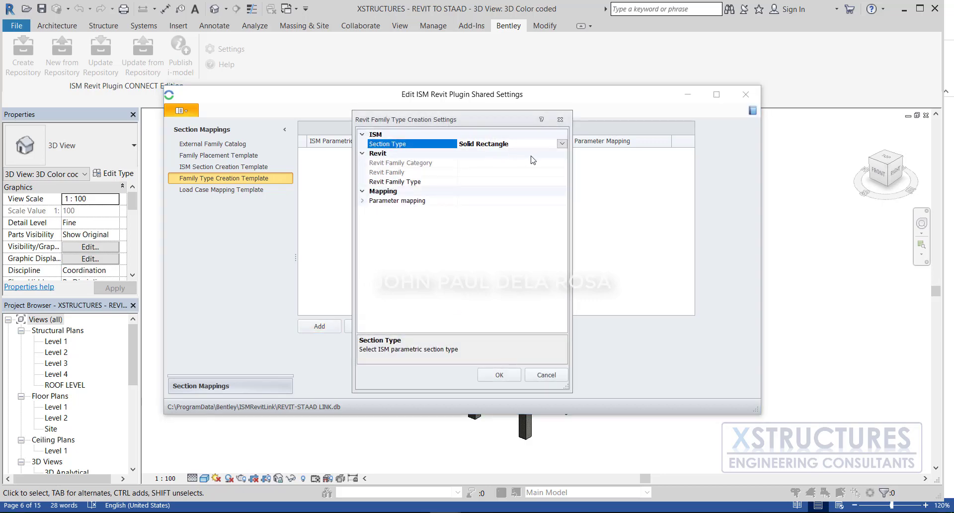
left_click(528, 182)
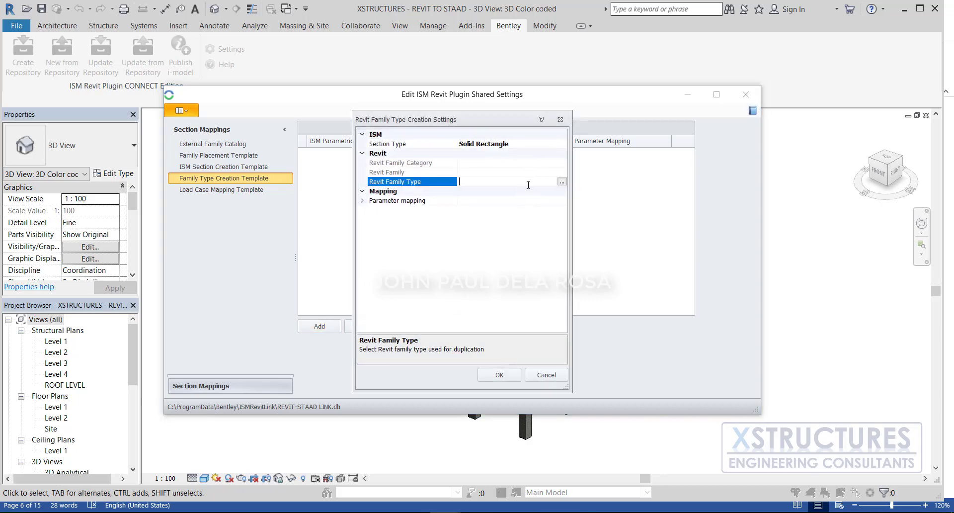
left_click(562, 182)
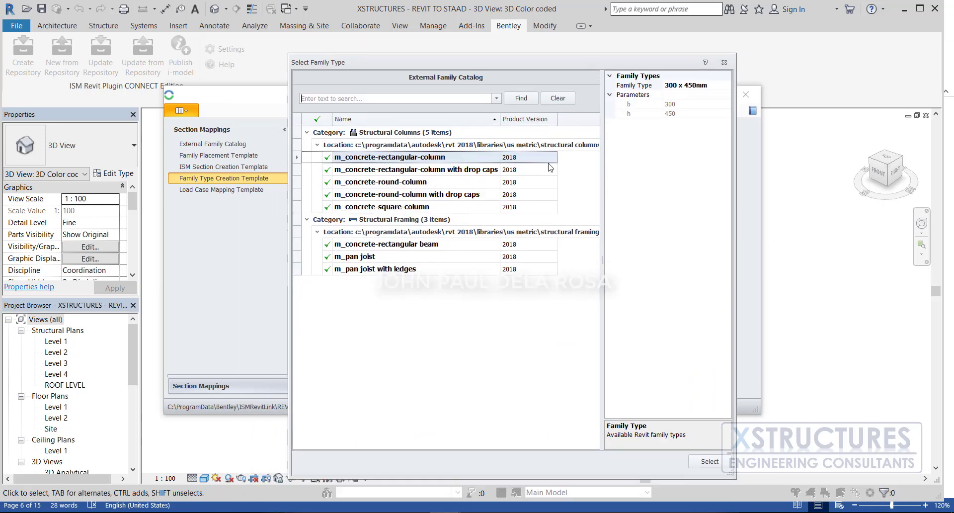
left_click(709, 461)
left_click(526, 211)
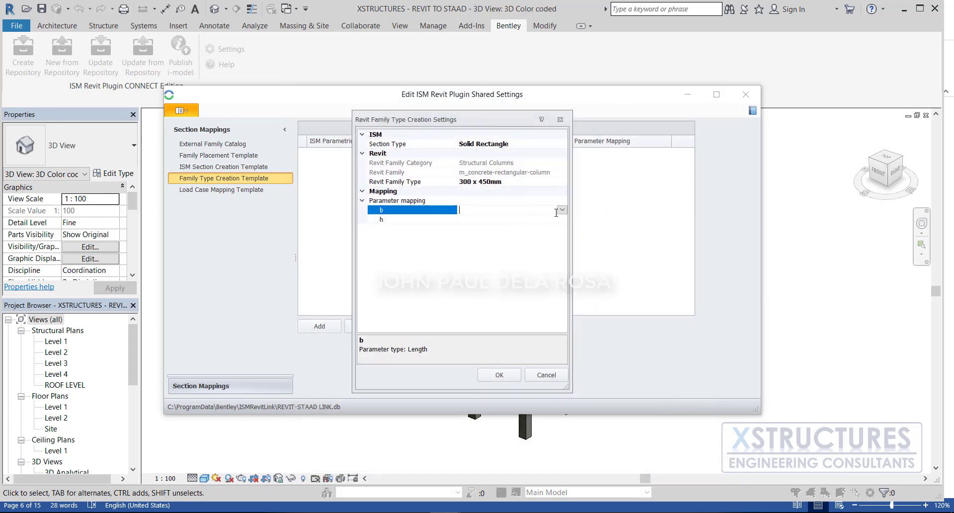
left_click(562, 210)
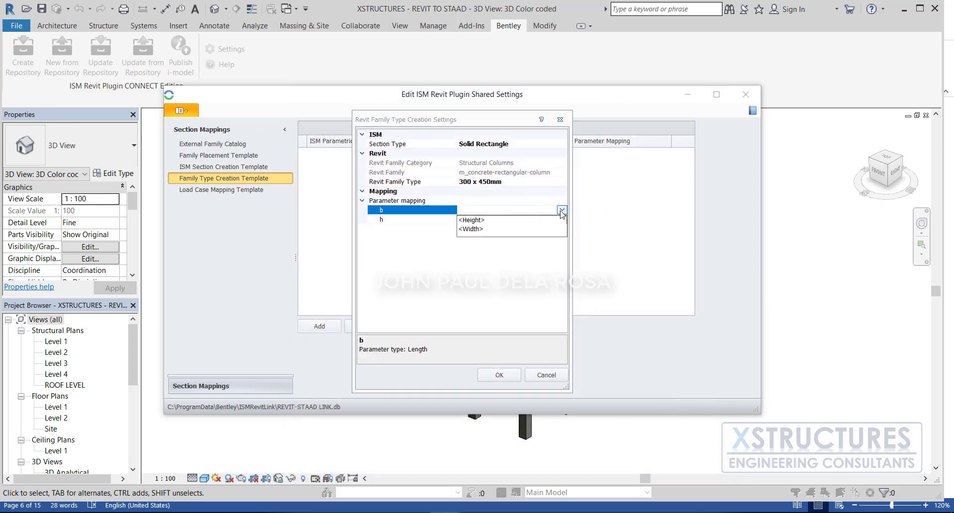
left_click(470, 228)
left_click(509, 220)
left_click(562, 219)
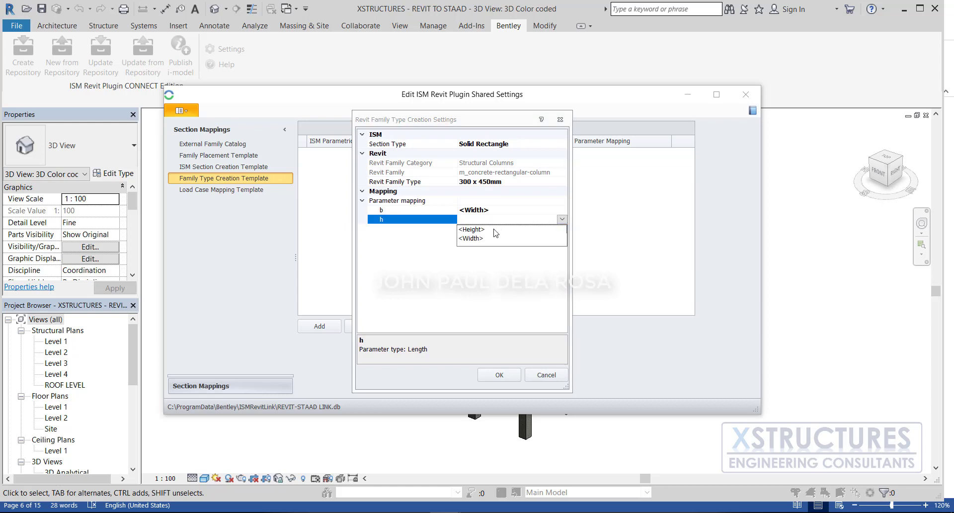
left_click(471, 229)
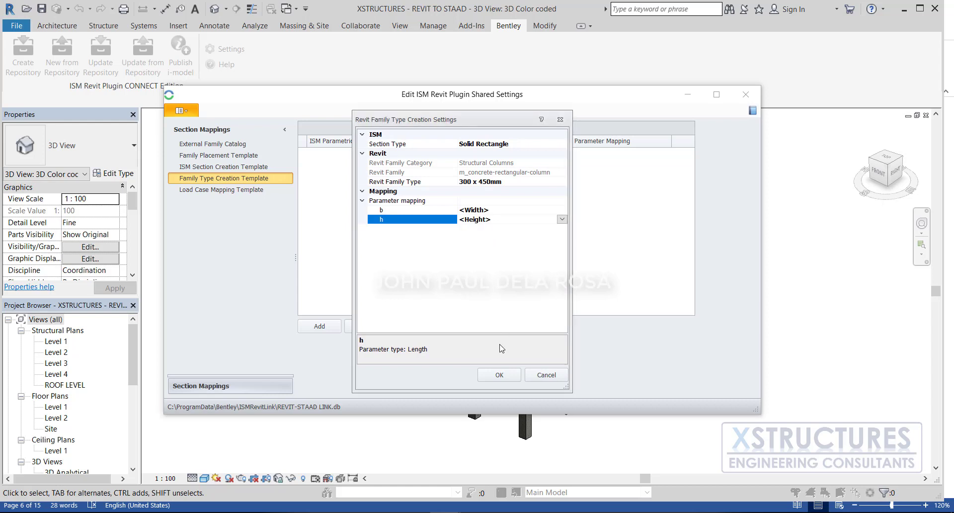
left_click(500, 372)
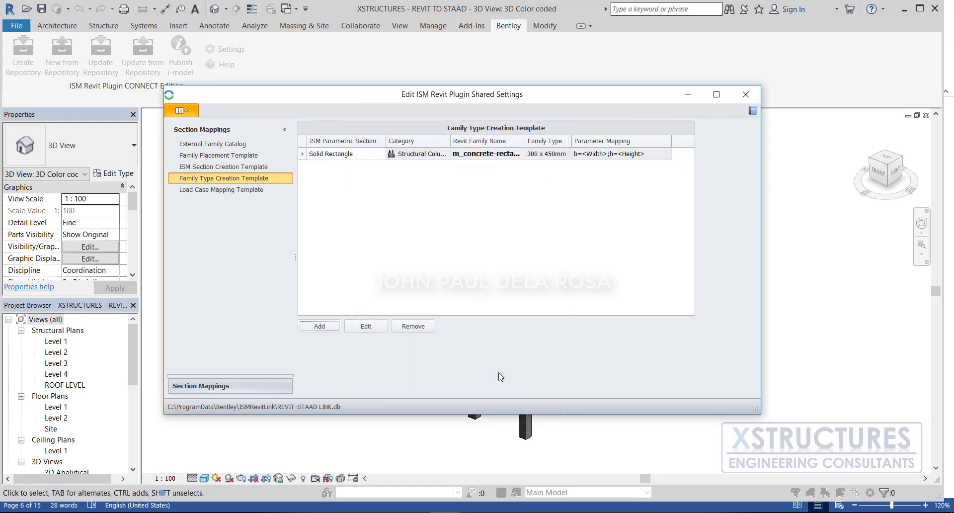
Step: Map Solid Circle to the m_concrete-round-column 300mm type with b=<Diameter>
left_click(319, 326)
left_click(561, 144)
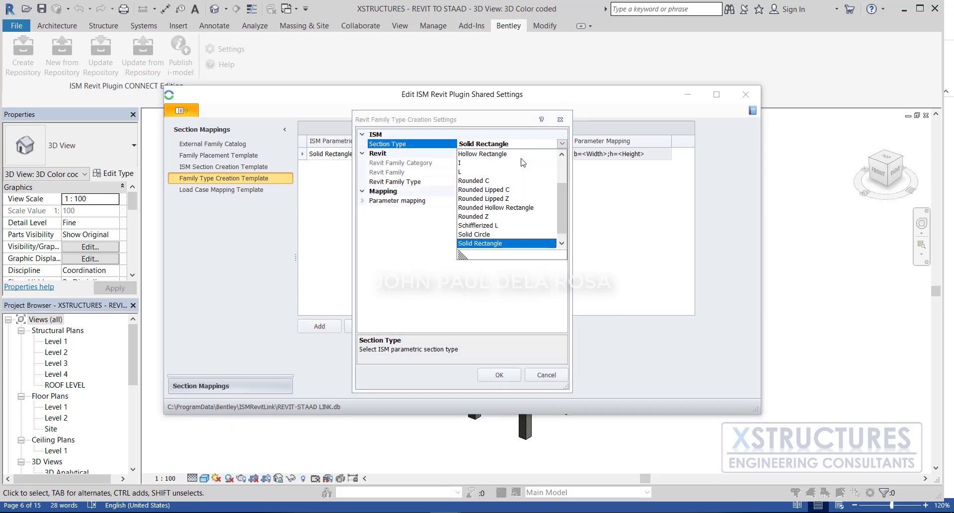
left_click(490, 238)
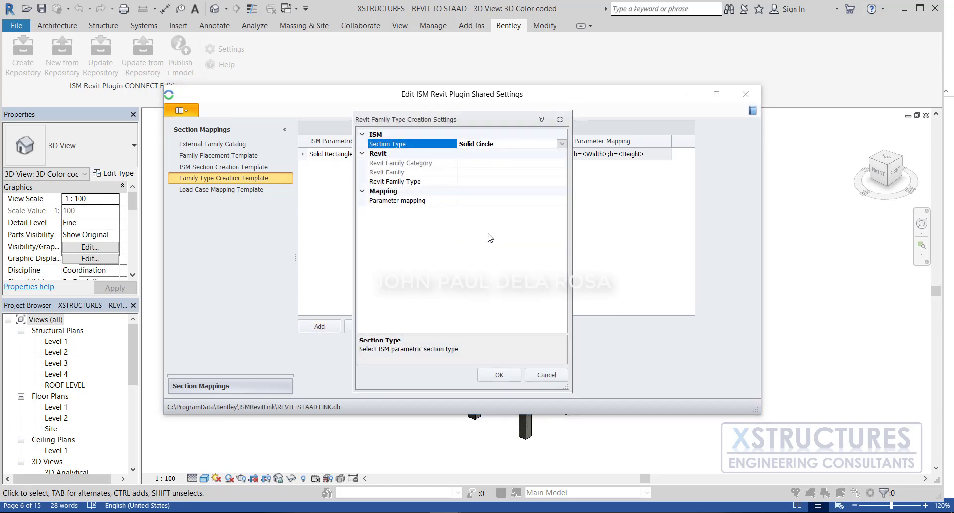
left_click(516, 182)
left_click(561, 181)
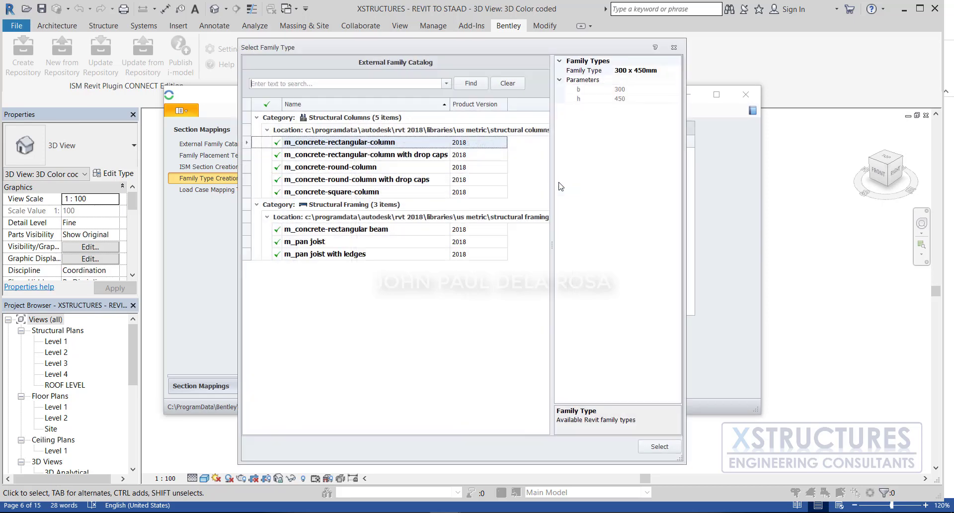
left_click(368, 168)
left_click(659, 446)
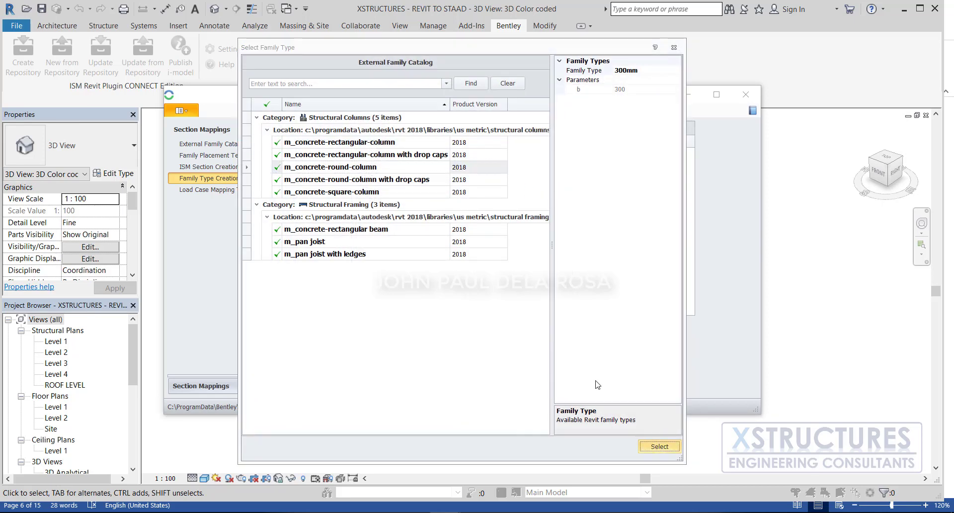
left_click(495, 211)
left_click(561, 211)
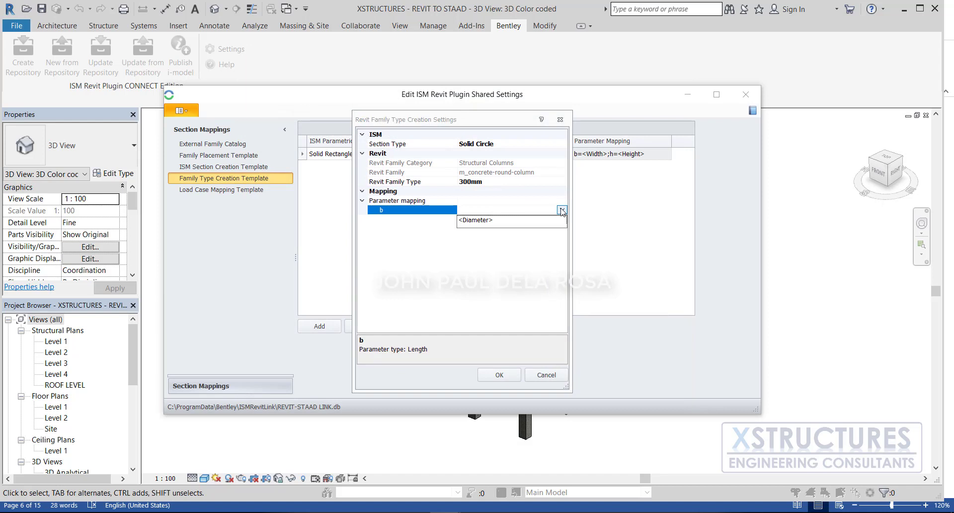
left_click(481, 222)
left_click(492, 377)
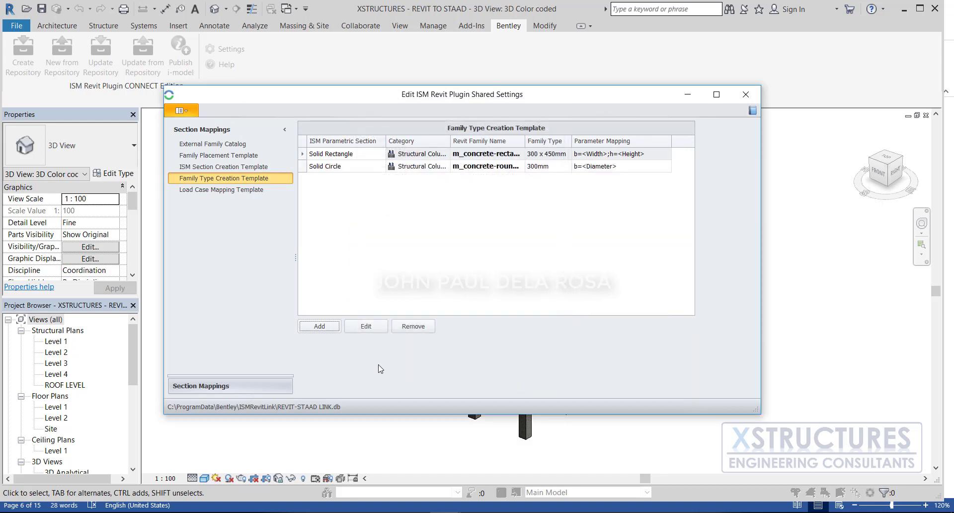
Step: Map Solid Rectangle to m_concrete-rectangular beam 300 x 600mm with b=<Width>, h=<Height>
left_click(329, 327)
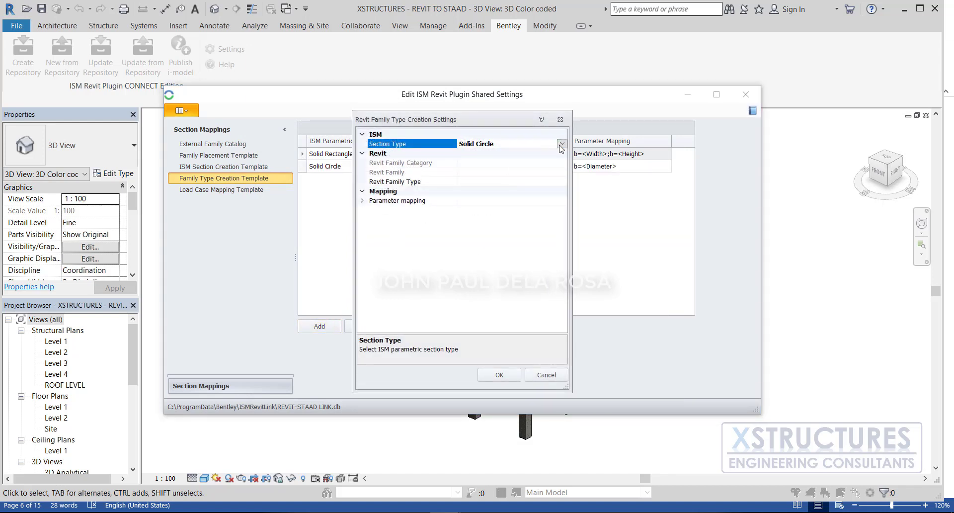
left_click(562, 143)
scroll(495, 233, "down", 1)
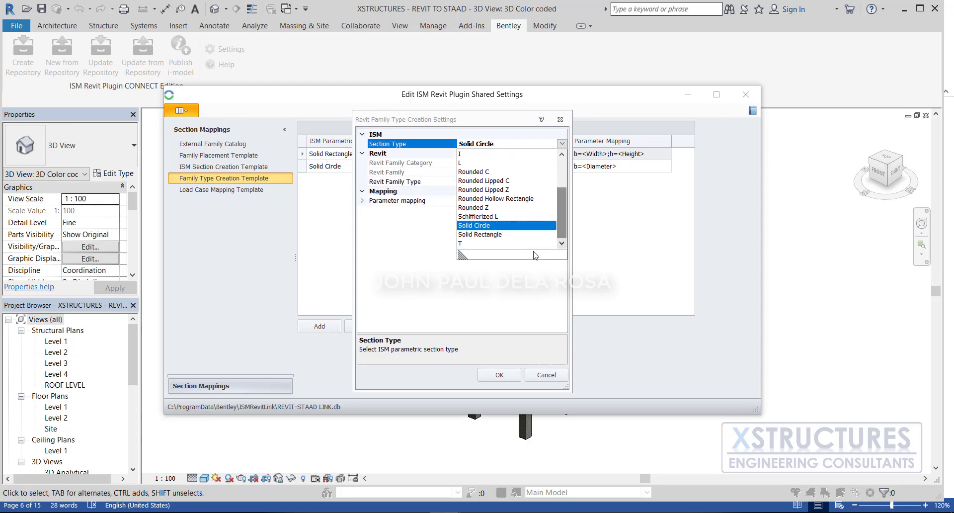
left_click(495, 235)
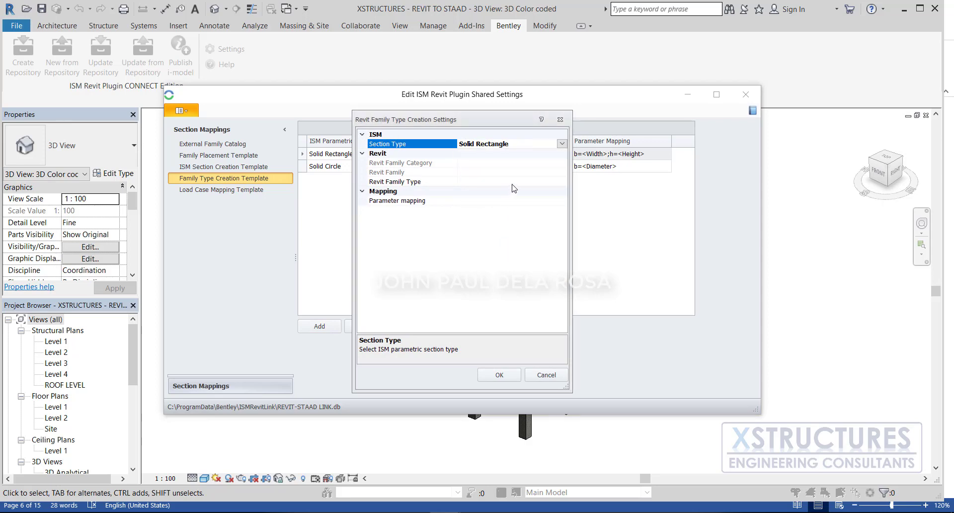
left_click(513, 183)
left_click(564, 183)
left_click(492, 230)
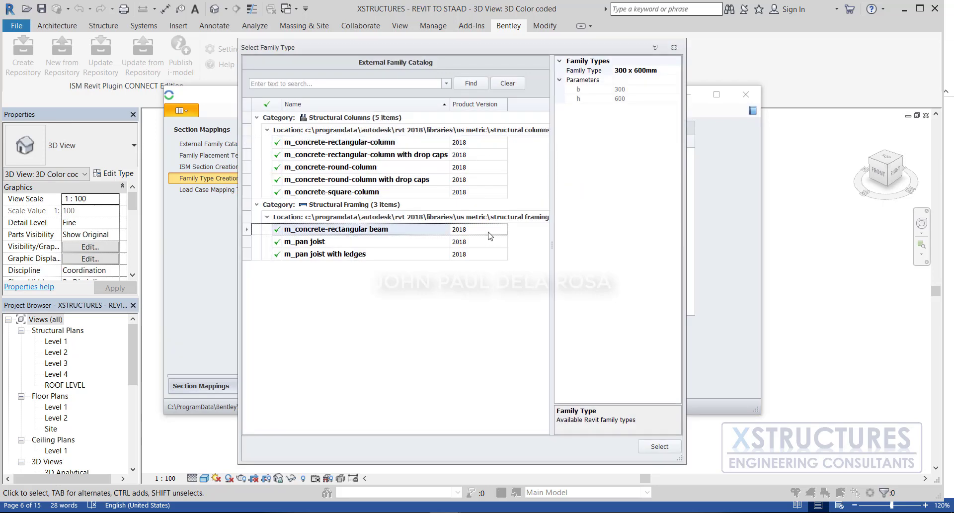
left_click(660, 447)
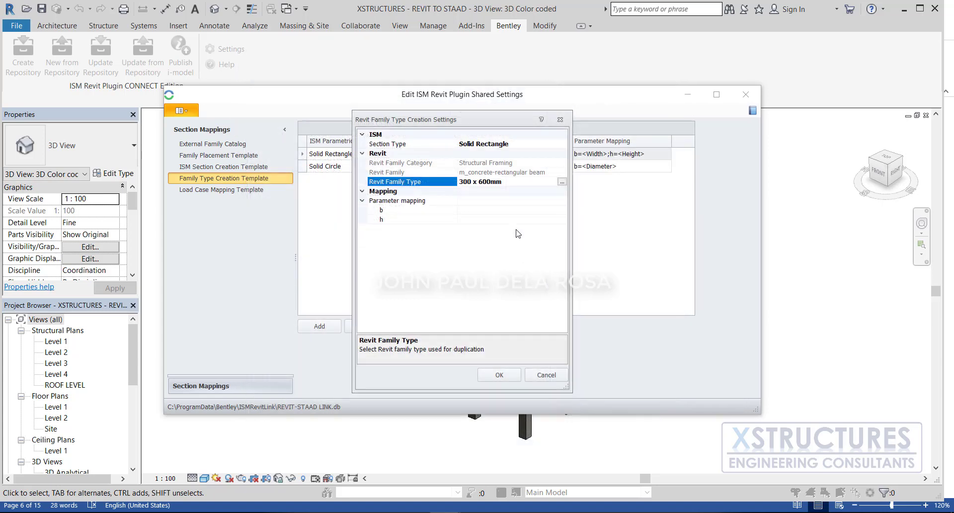
left_click(529, 209)
left_click(562, 210)
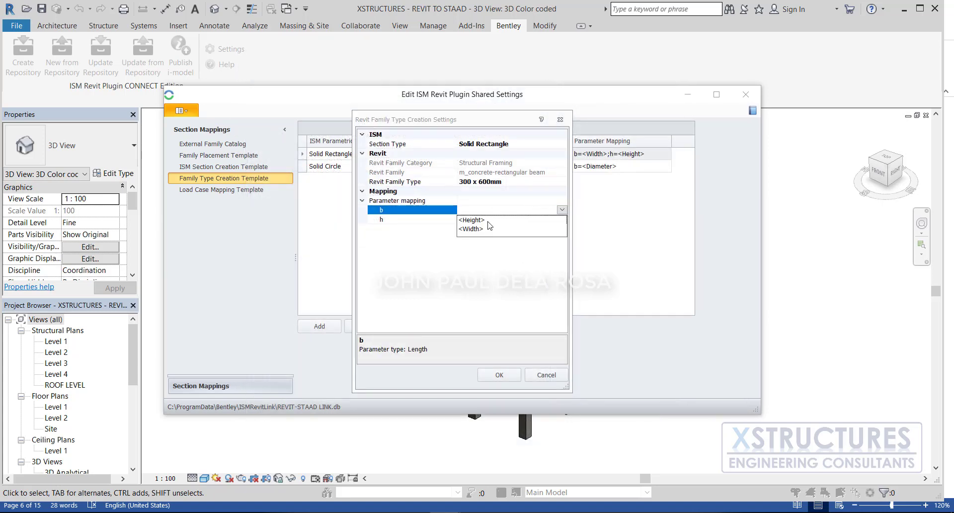
left_click(482, 231)
left_click(525, 219)
left_click(562, 219)
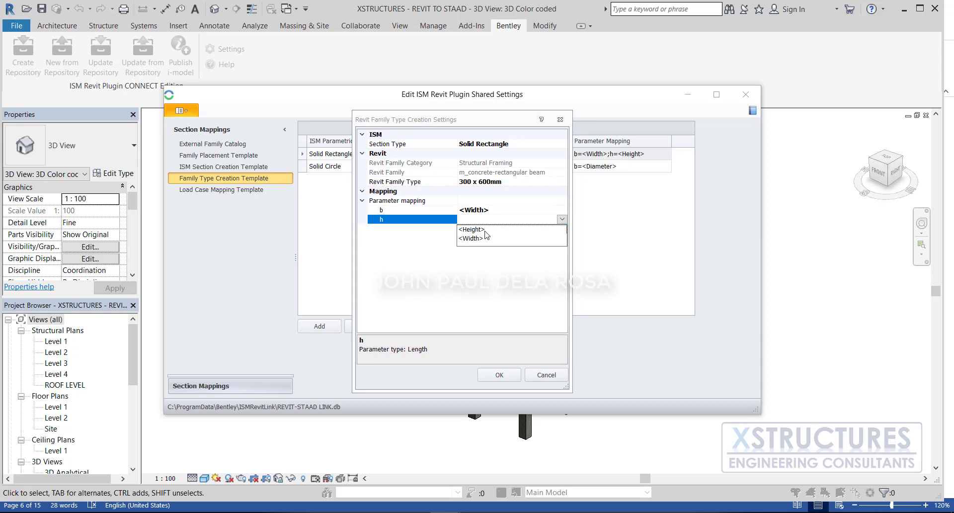
left_click(482, 230)
left_click(499, 375)
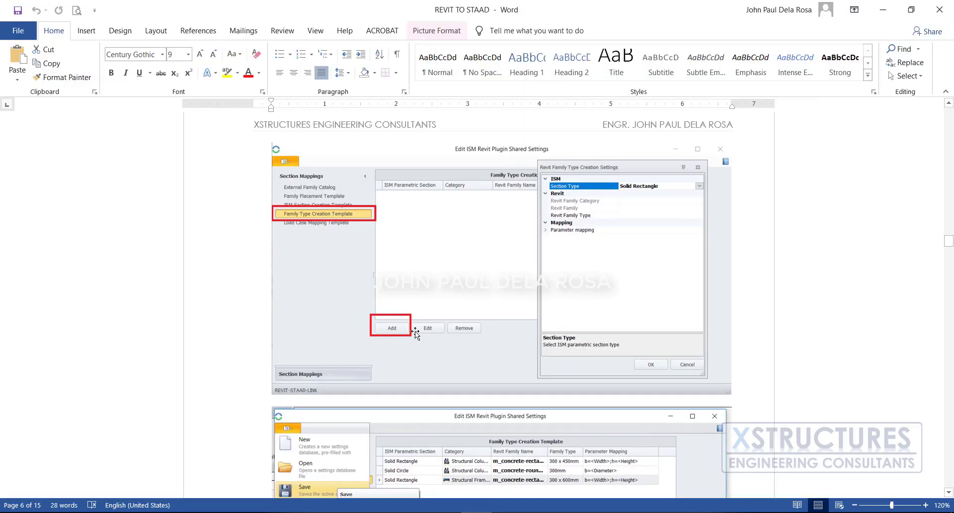
Step: Check the Save-menu screenshot in the Word notes, then return to the Revit ISM settings window
scroll(415, 331, "down", 6)
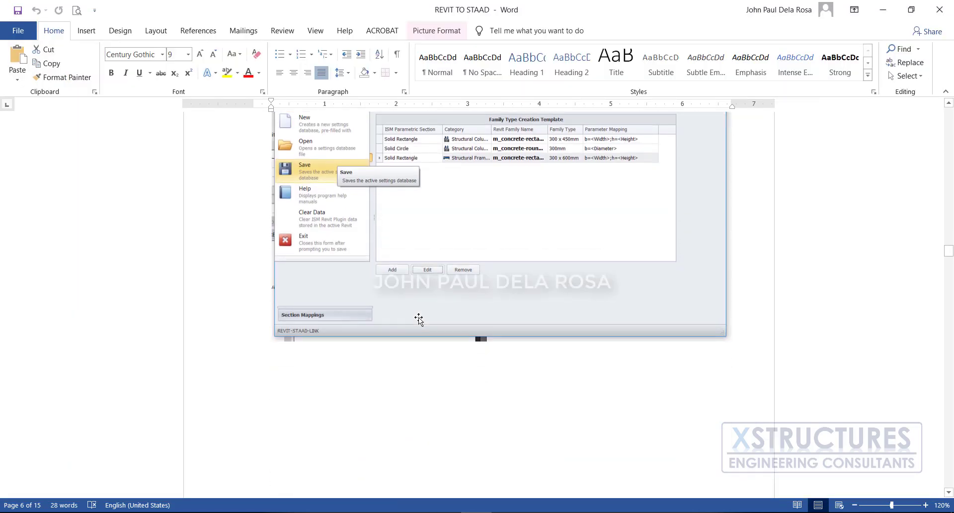
scroll(418, 318, "up", 5)
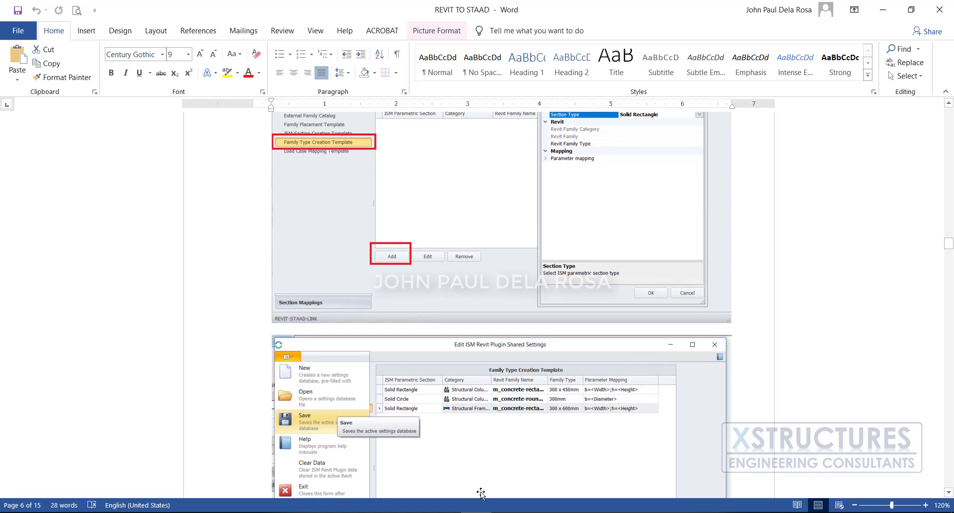
mouse_move(450, 507)
left_click(517, 462)
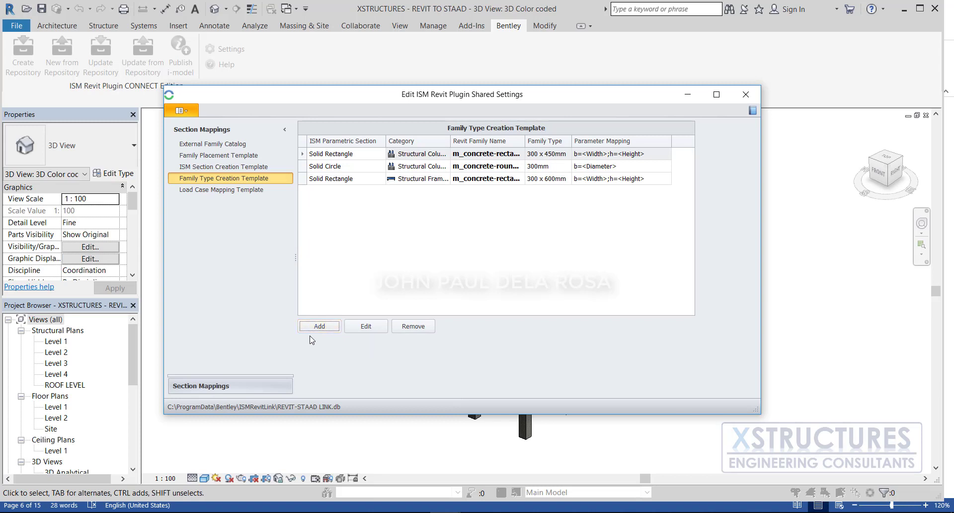
Step: Save the ISM shared settings database and close the Edit ISM Revit Plugin Shared Settings window
left_click(180, 110)
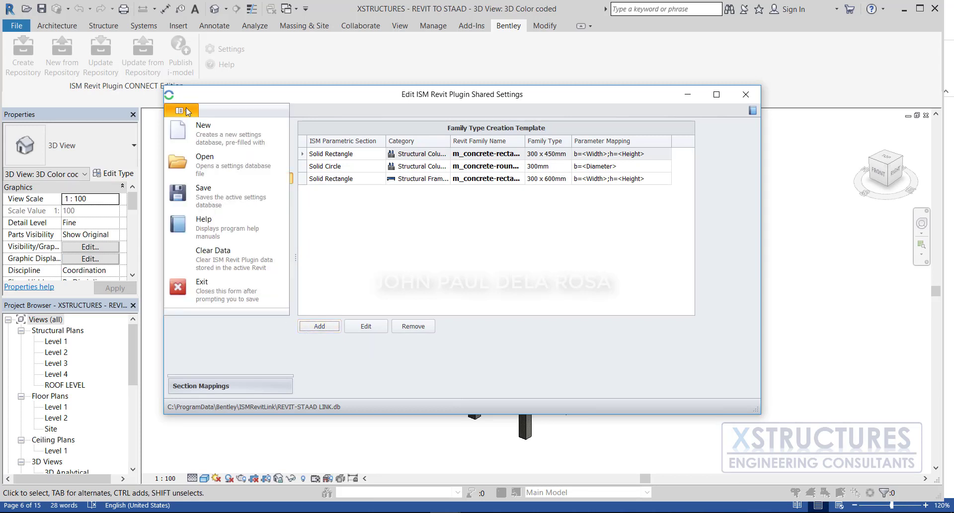
left_click(219, 196)
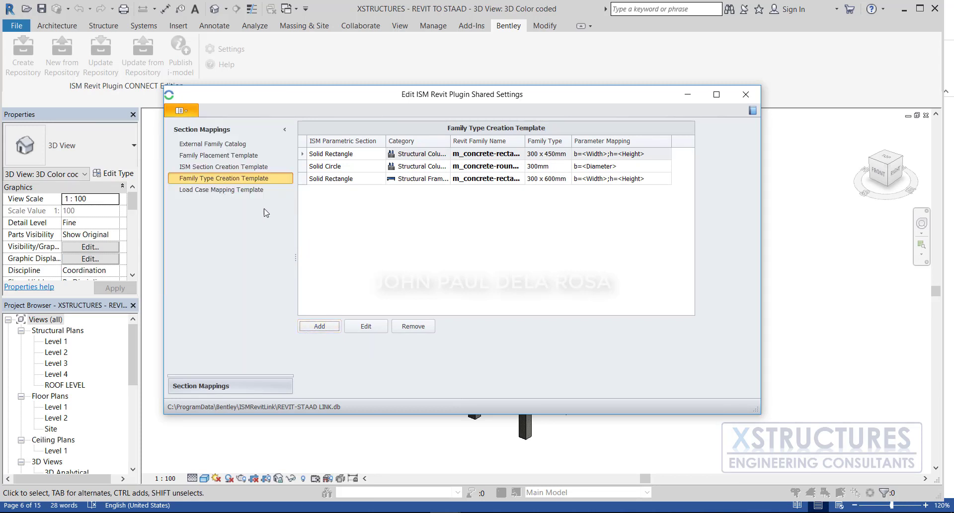
left_click_drag(406, 97, 429, 97)
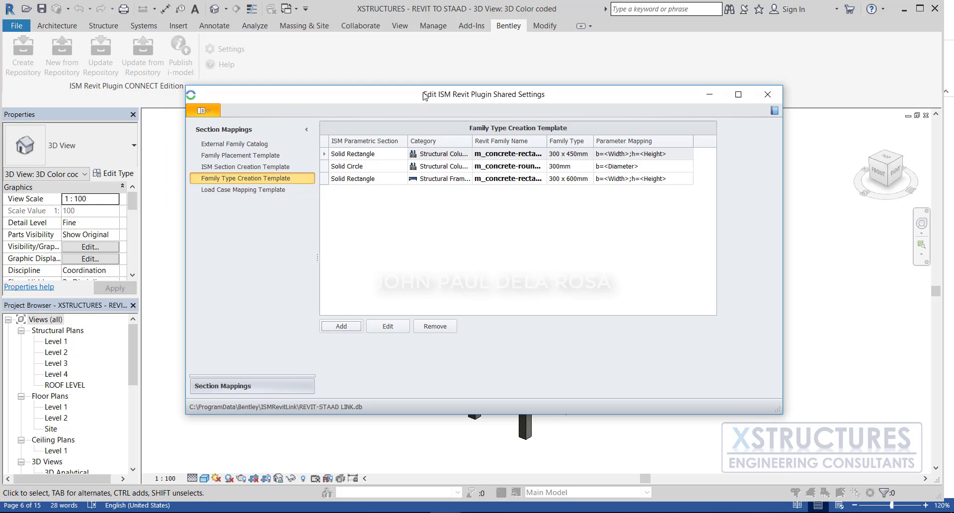
left_click(202, 111)
left_click(226, 194)
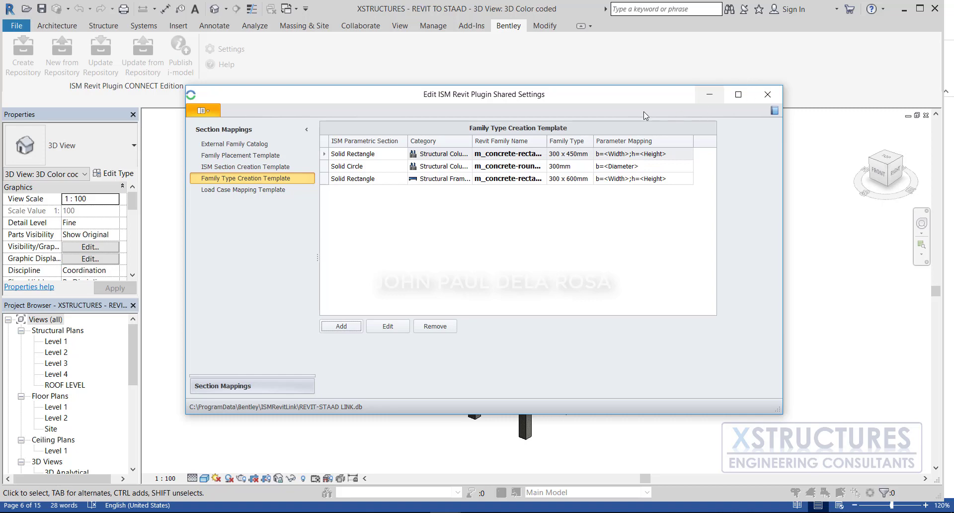
left_click(767, 94)
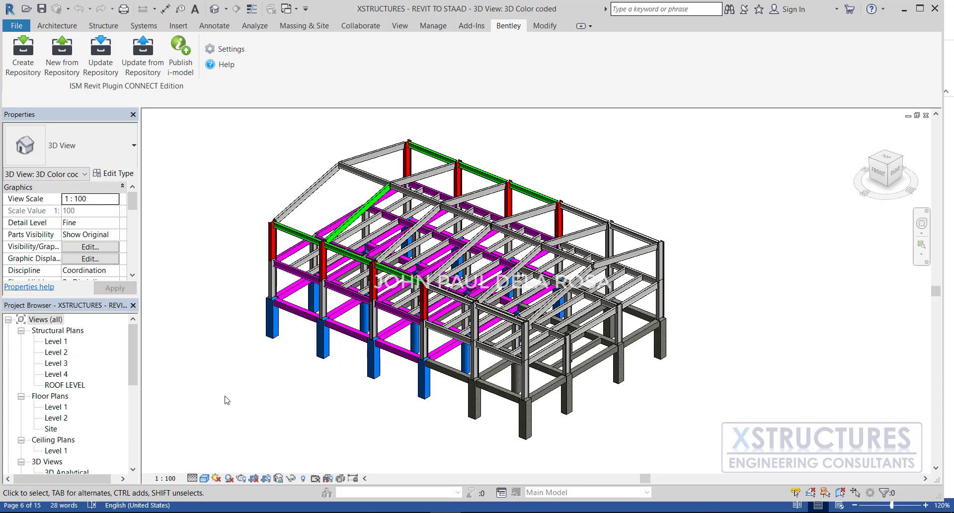
Step: Start a new ISM repository and set its save location to the Desktop
left_click(23, 57)
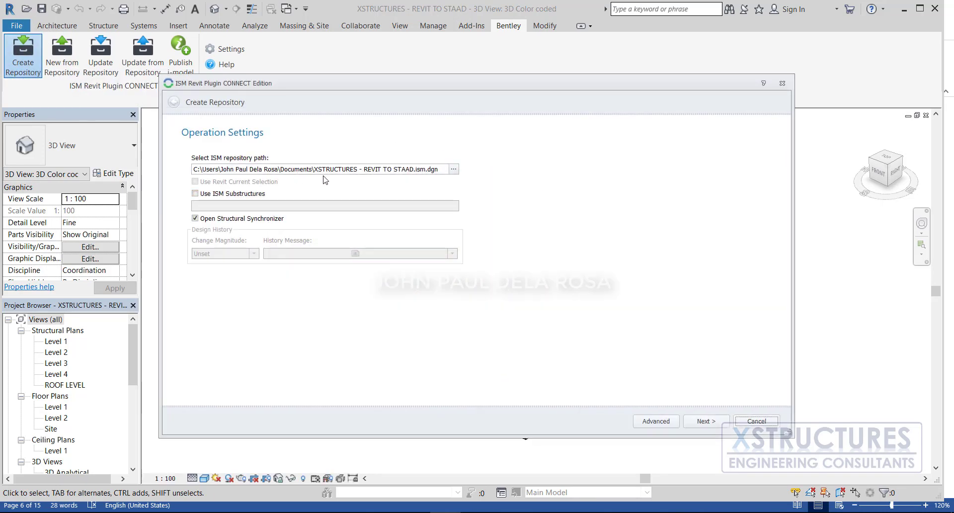
left_click(453, 169)
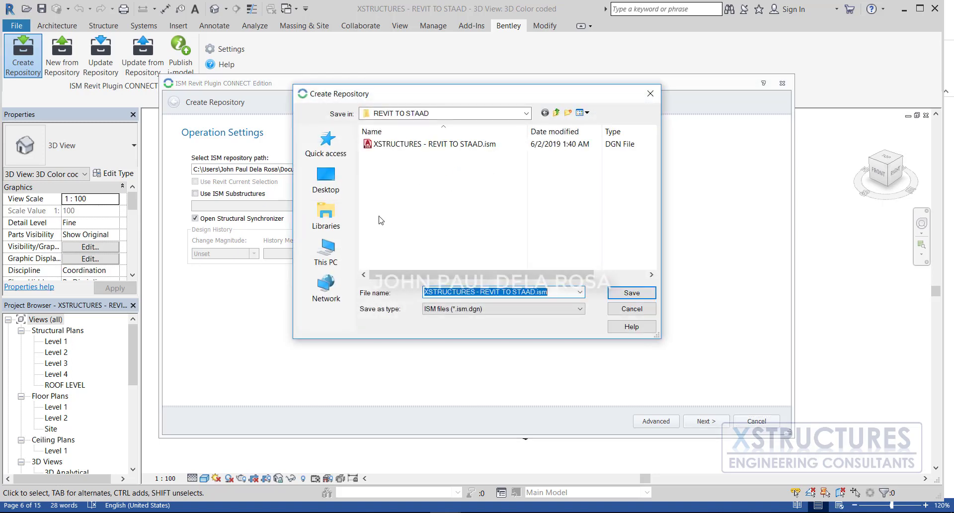
left_click(326, 179)
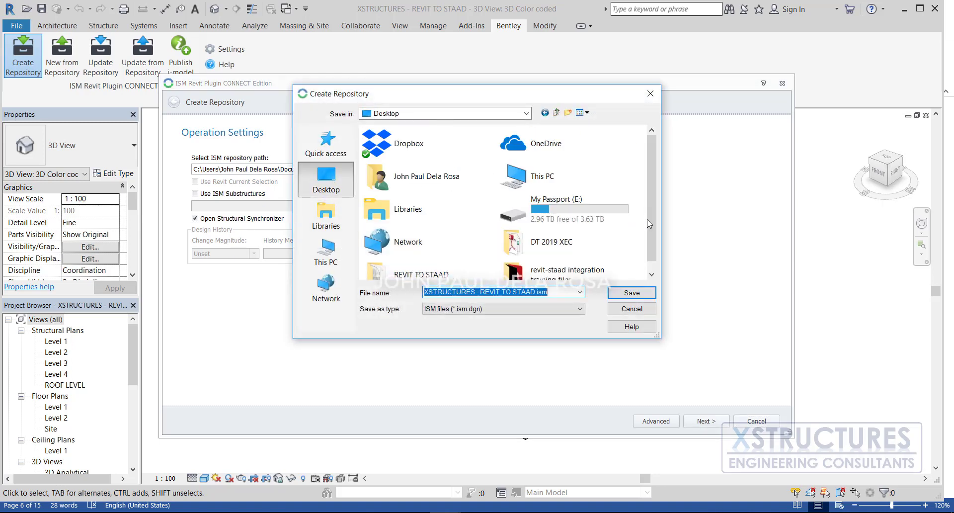
scroll(648, 224, "down", 1)
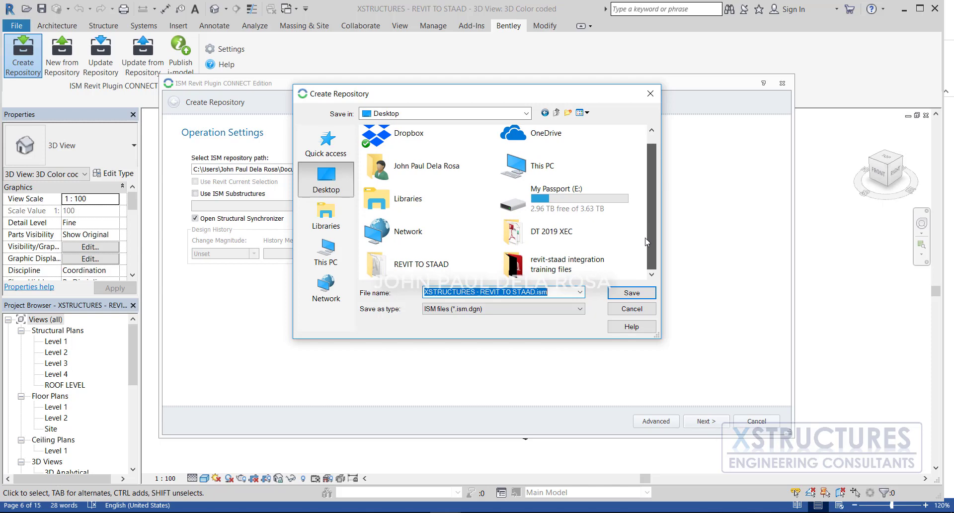
Step: Create an XSTRUCTURES folder on the Desktop and save the repository file inside it
right_click(640, 268)
mouse_move(701, 379)
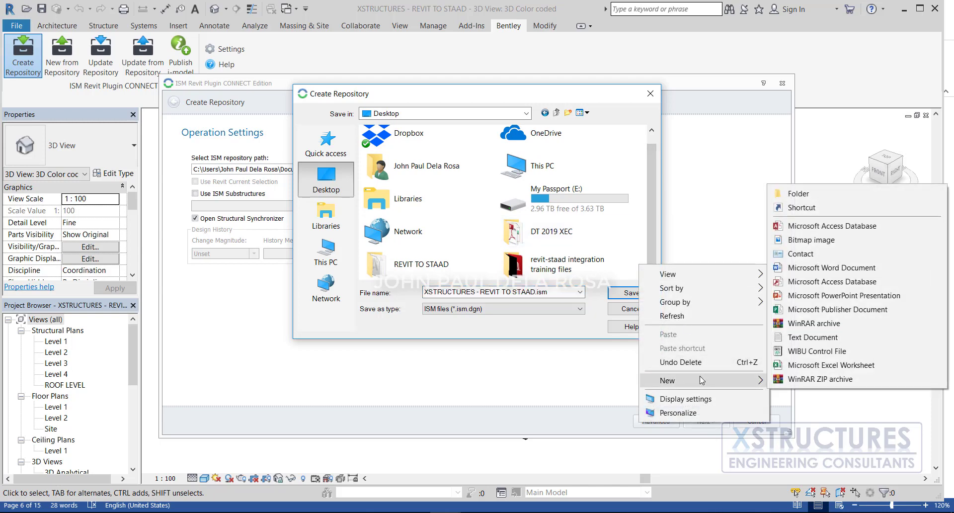
left_click(778, 197)
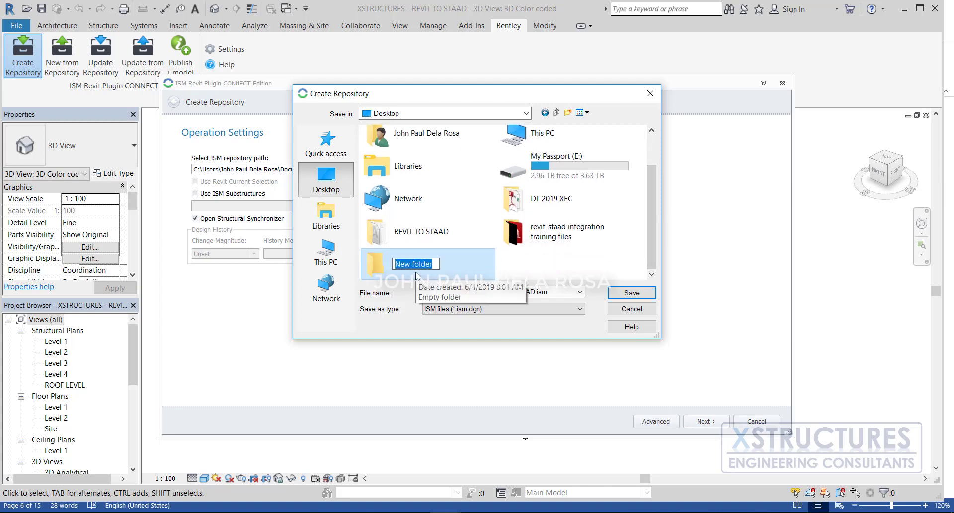
type("XSTRUCTURES")
key("Return")
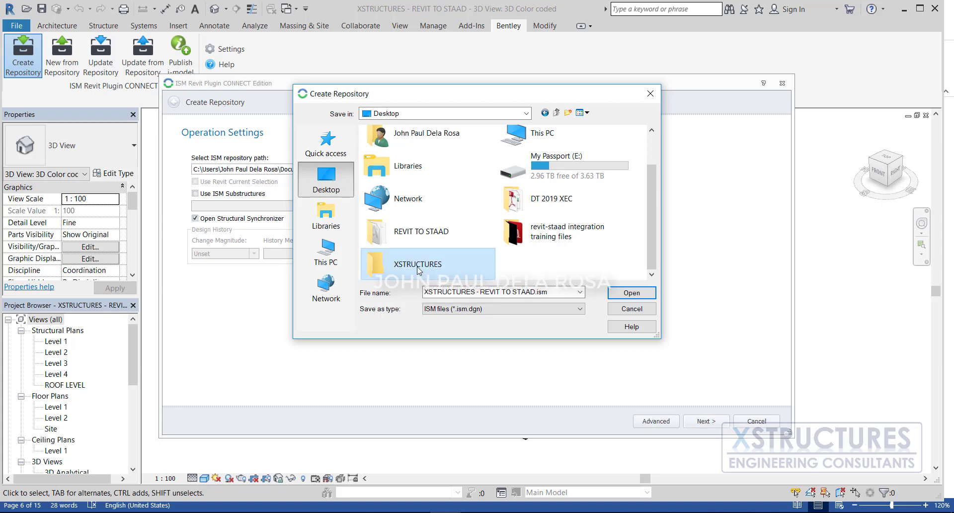
key("Return")
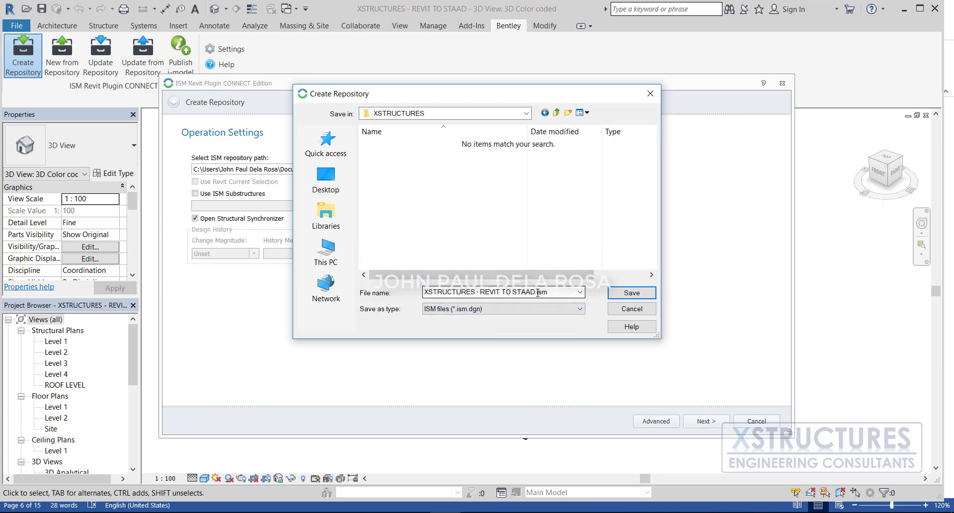
key("Return")
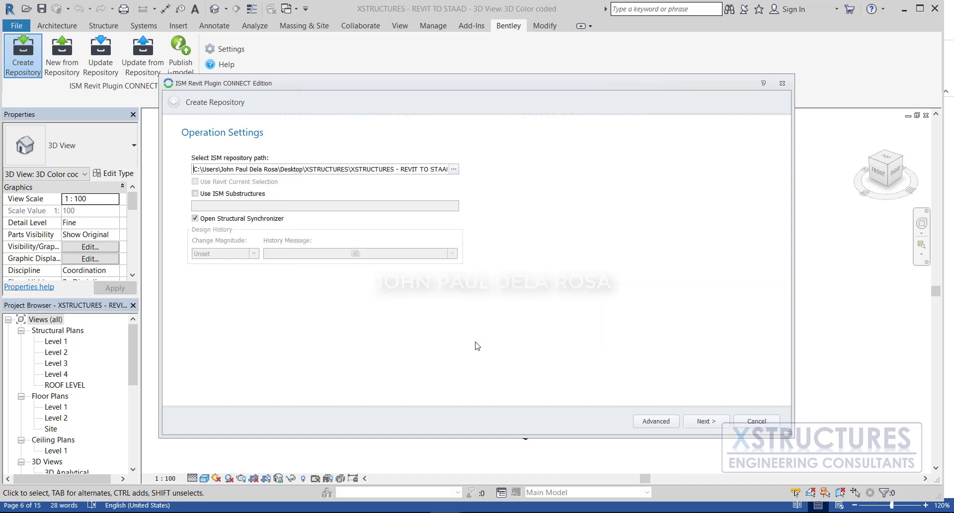
Step: Disable Open Structural Synchronizer and auto-match the Concrete, Cast-in-Place gray and Steel, 45-345 materials
left_click(194, 220)
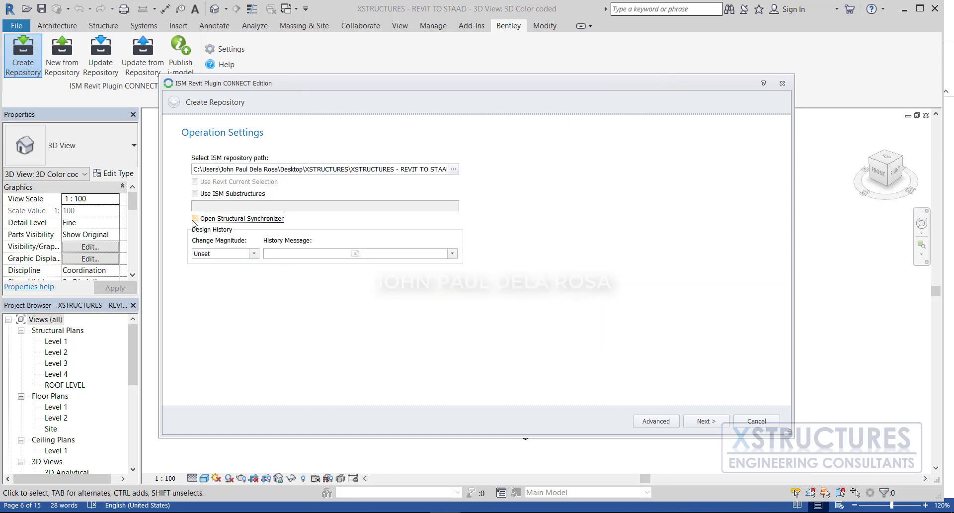
left_click(708, 426)
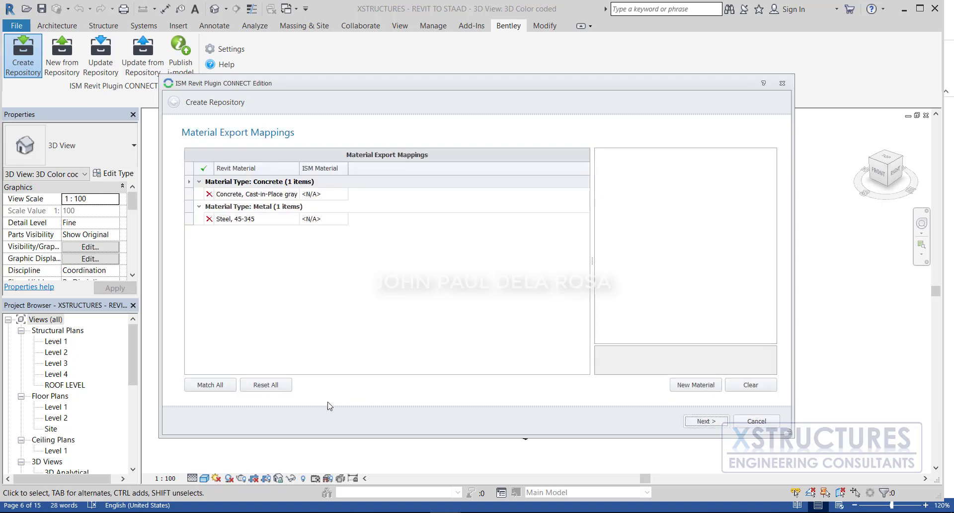
left_click(212, 385)
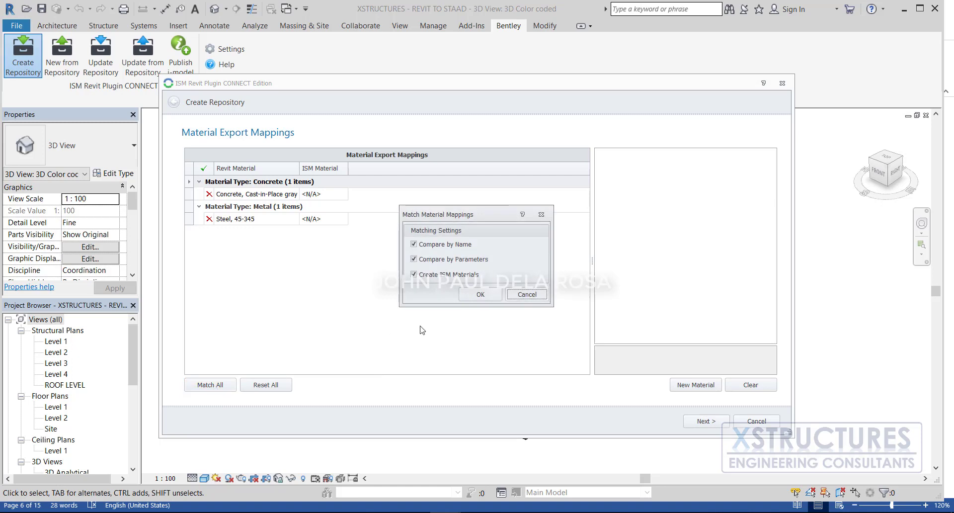
left_click(476, 298)
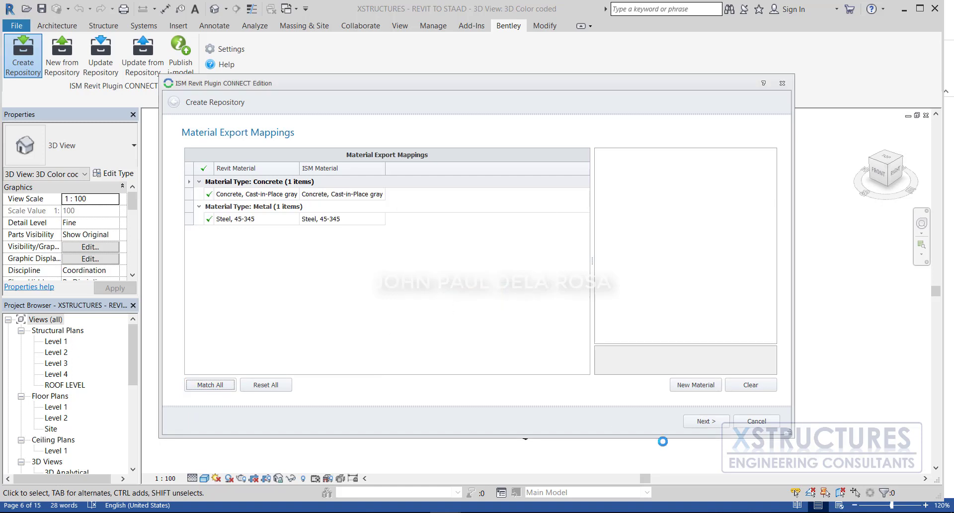
left_click(706, 421)
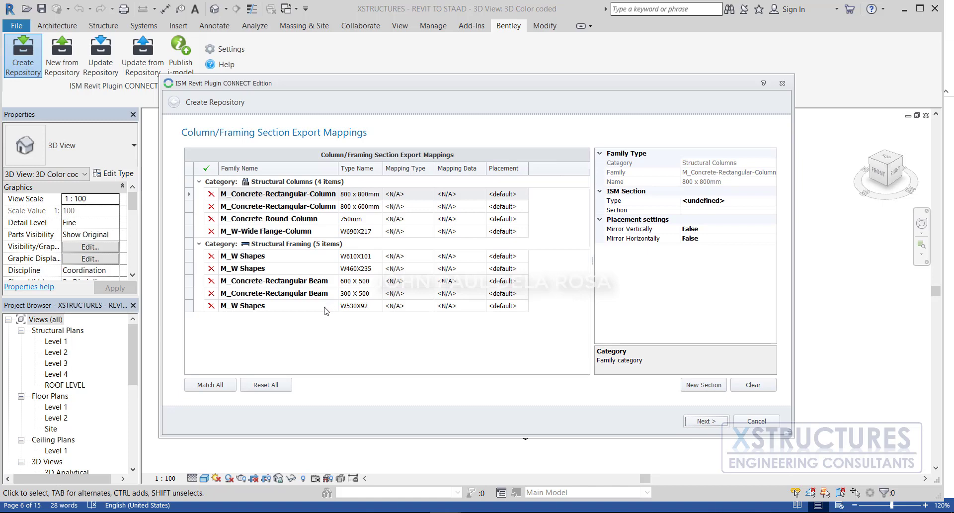
Step: Match all column and framing sections using the AISC and AISCM tables, then run the export
left_click(213, 385)
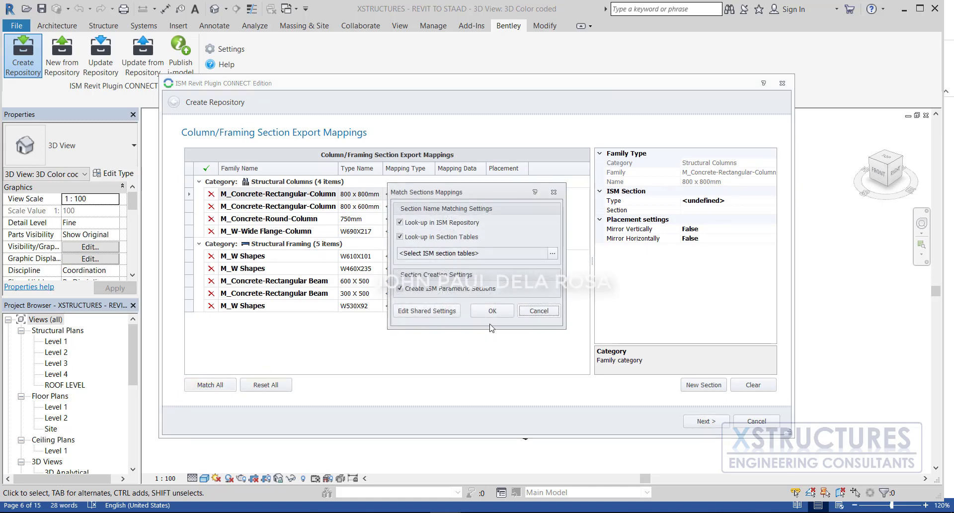
left_click_drag(490, 195, 593, 201)
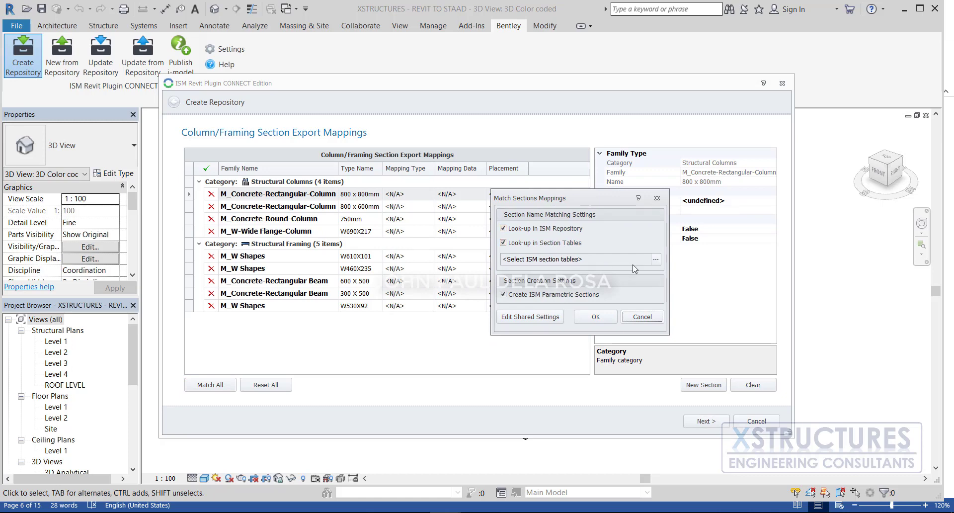
left_click(658, 261)
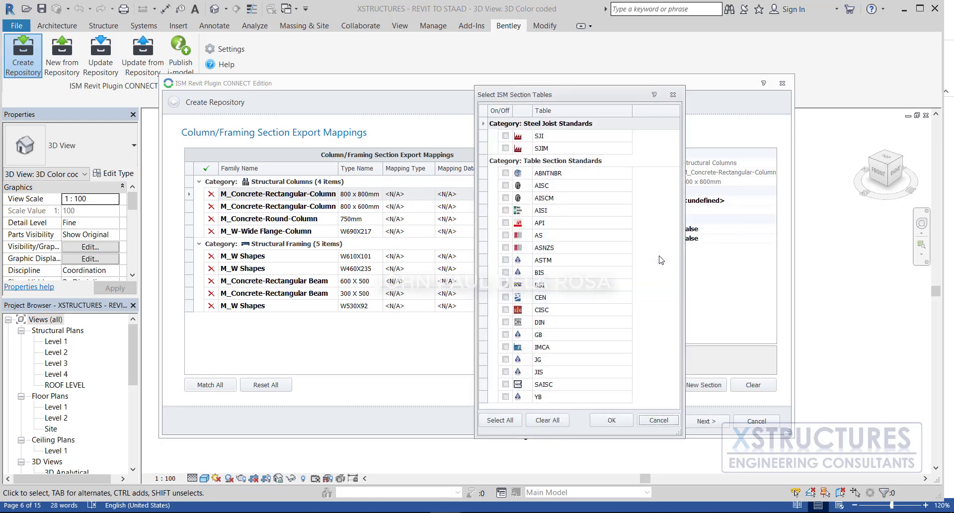
left_click(506, 186)
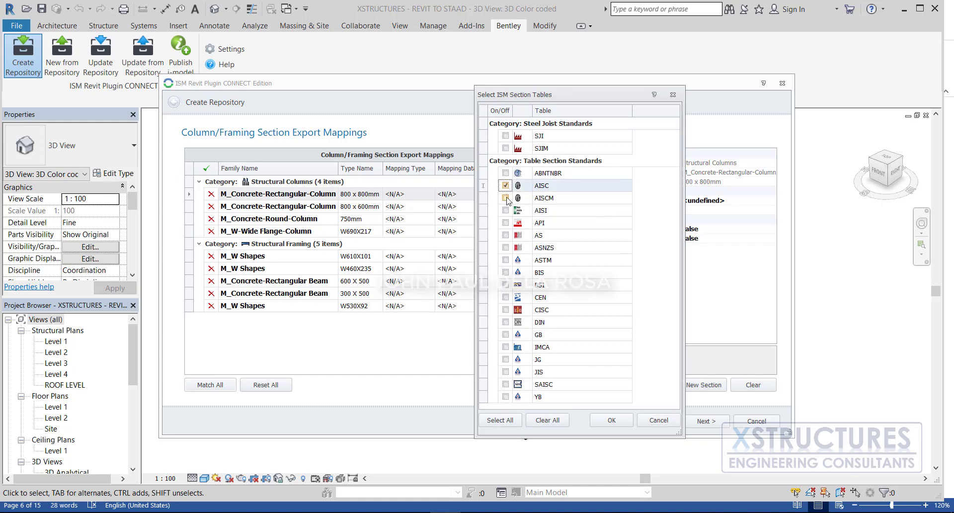
left_click(506, 198)
left_click(608, 420)
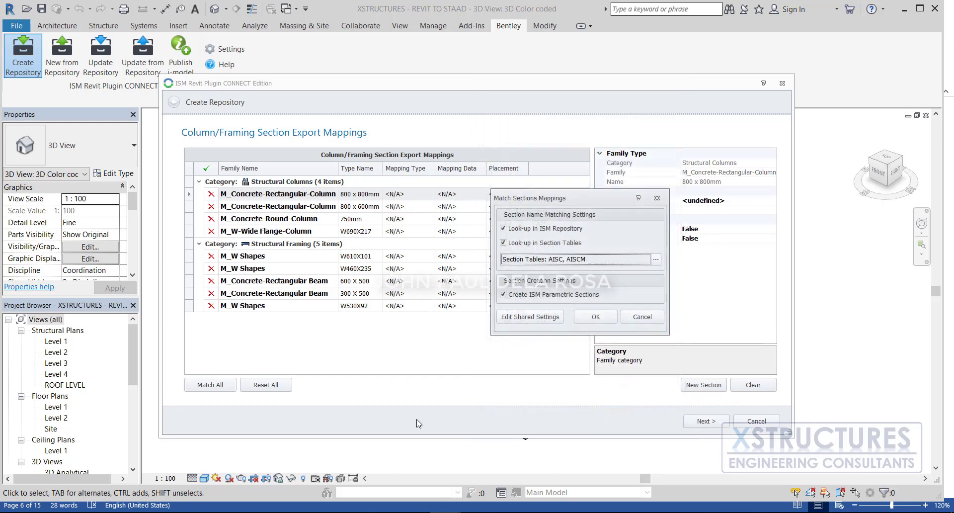
left_click(596, 317)
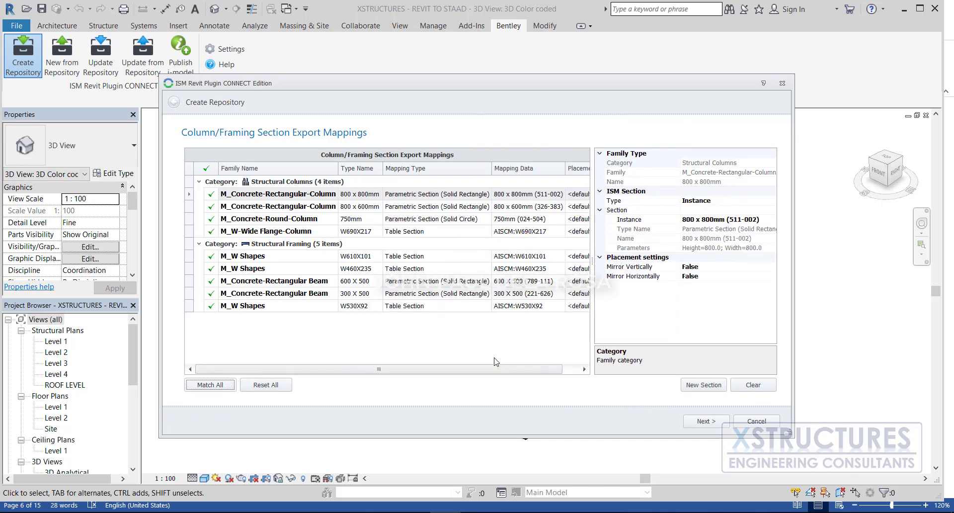
left_click(706, 421)
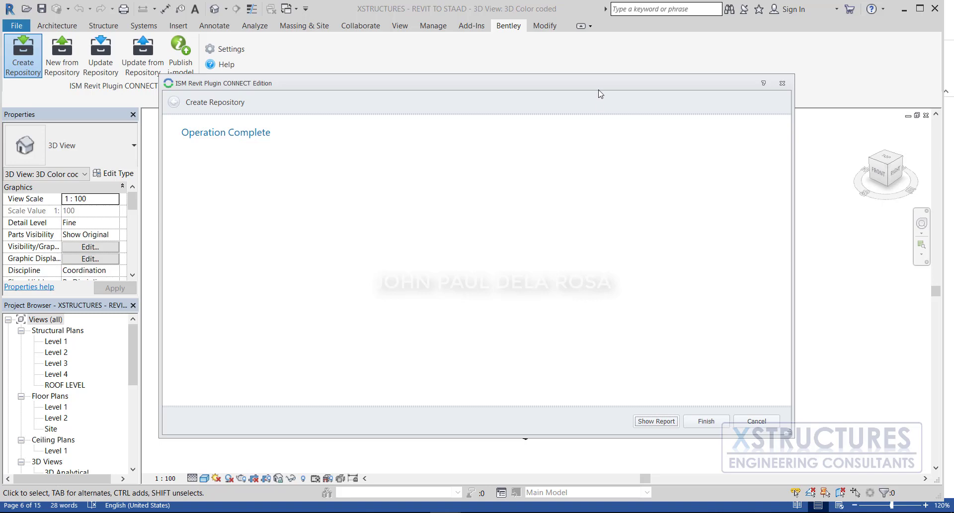
Step: Finish the Create Repository wizard from its Operation Complete page
left_click(704, 423)
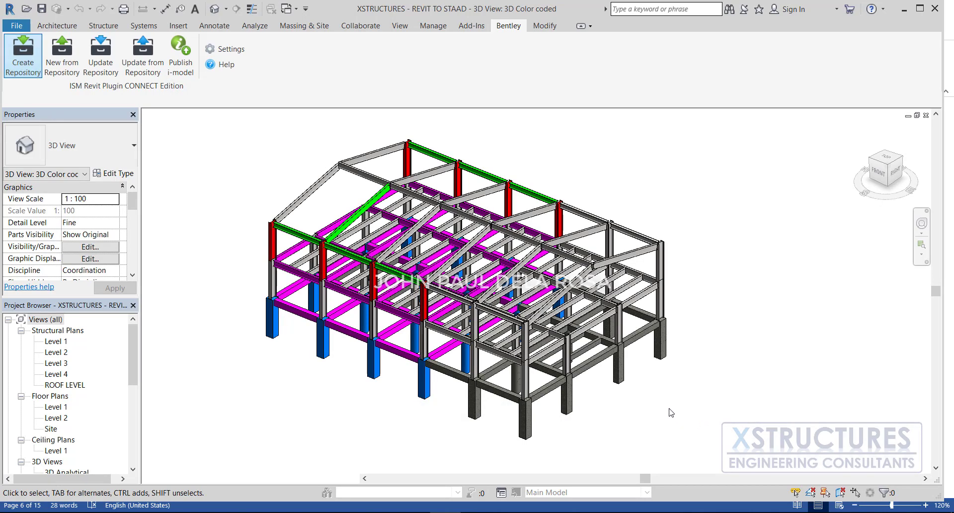
Step: Launch STAAD.Pro CONNECT Edition, accepting the licence and dismissing the activation and sign-in prompts
left_click(99, 497)
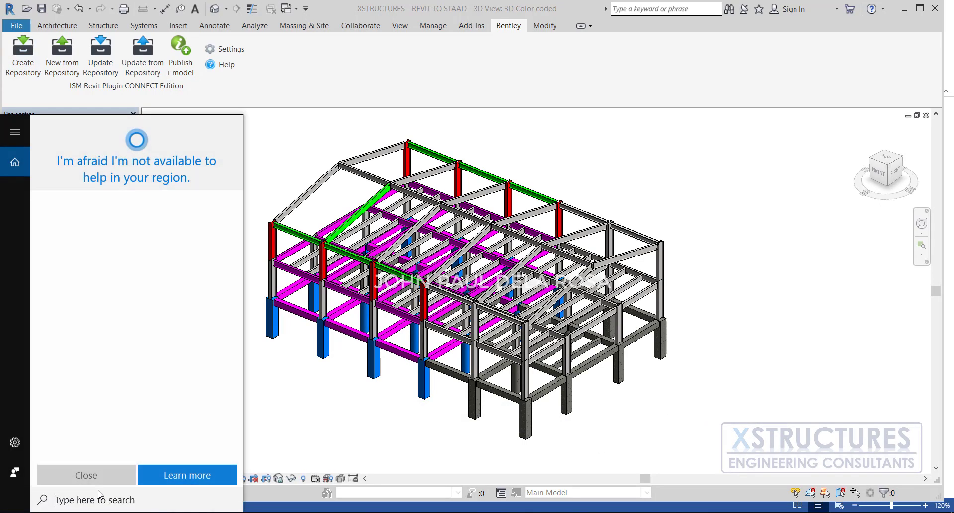
type("sTAAD")
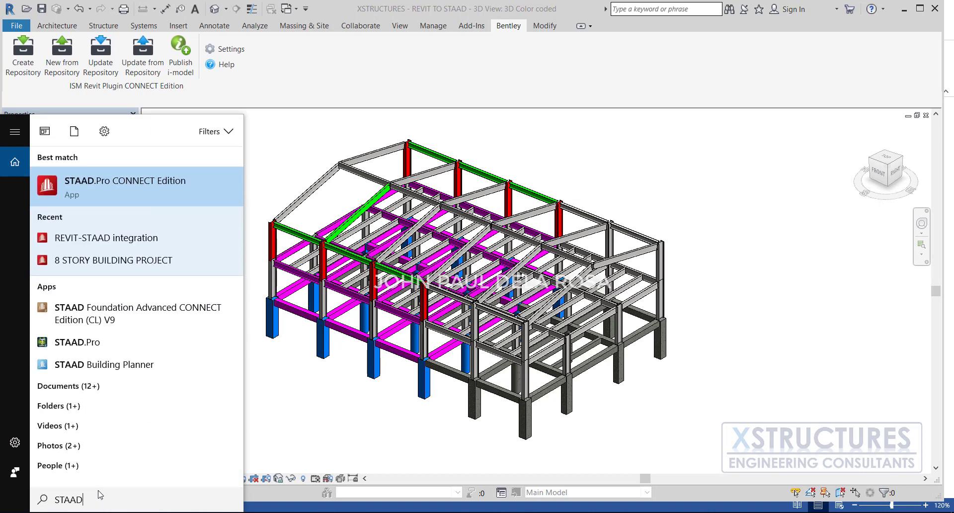
left_click(126, 204)
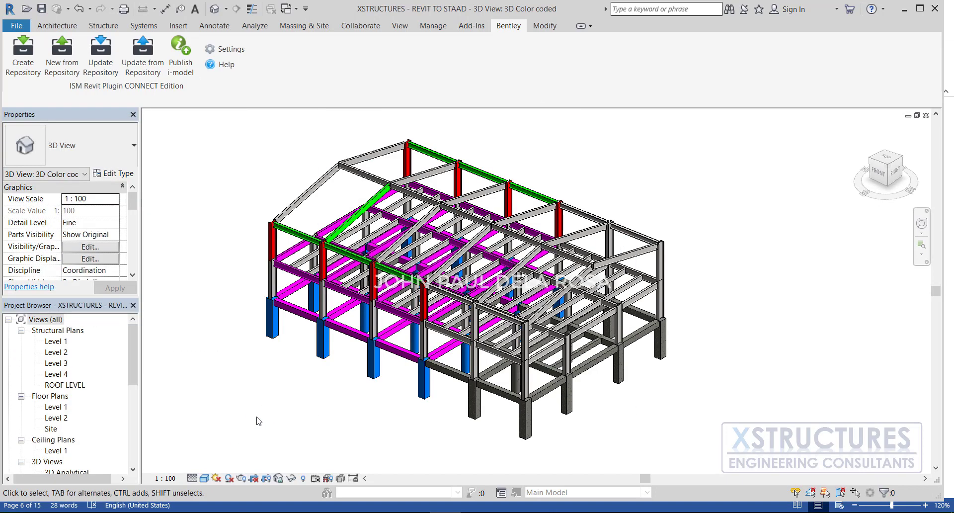
left_click(432, 348)
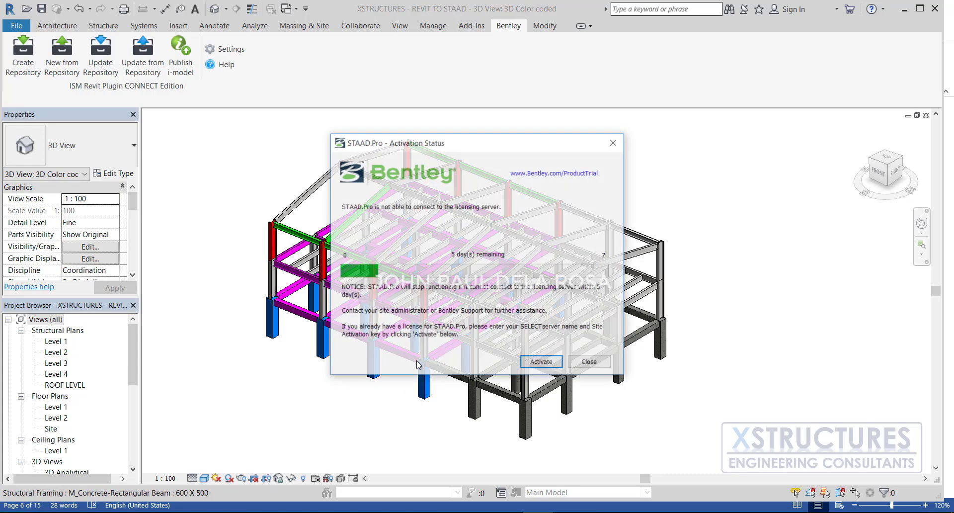
left_click(591, 363)
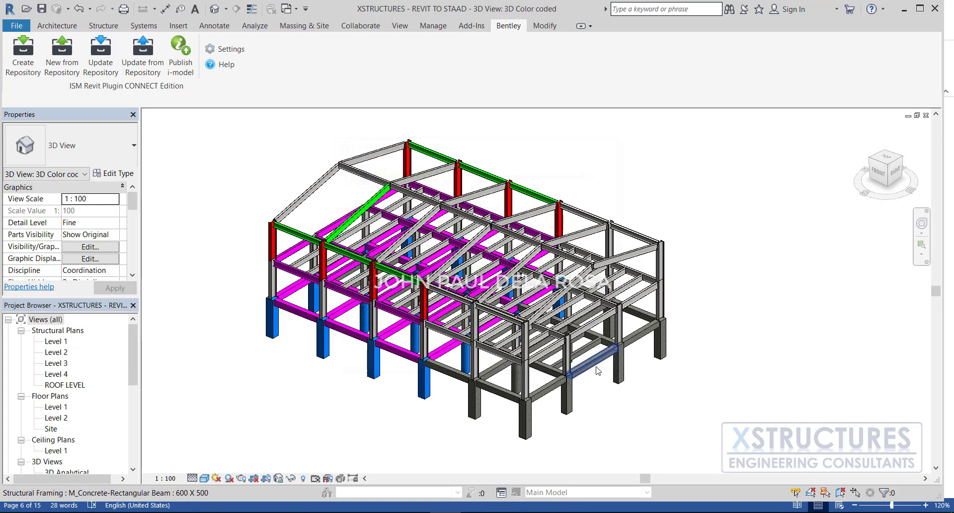
left_click(594, 363)
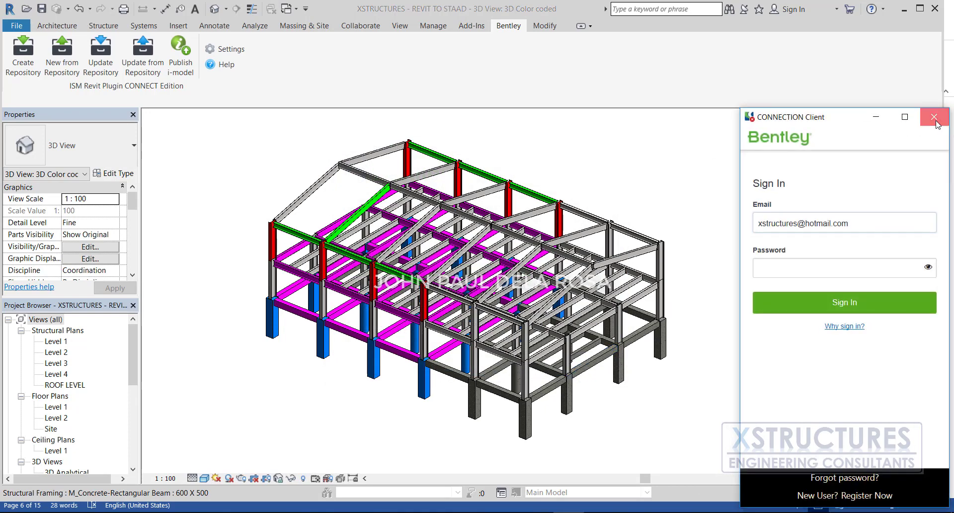
left_click(934, 117)
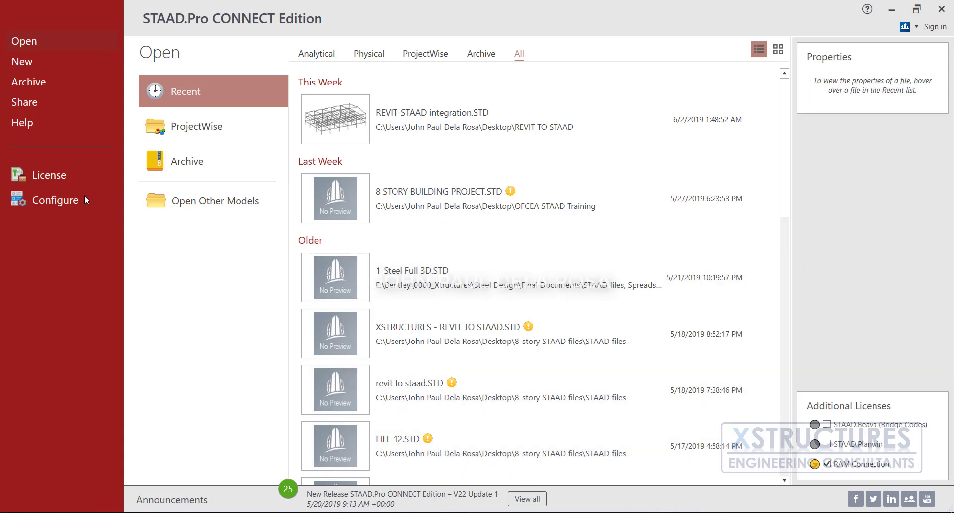
Step: Create REVIT-STAAD as a new Metric Analytical model in the Desktop XSTRUCTURES folder
left_click(40, 68)
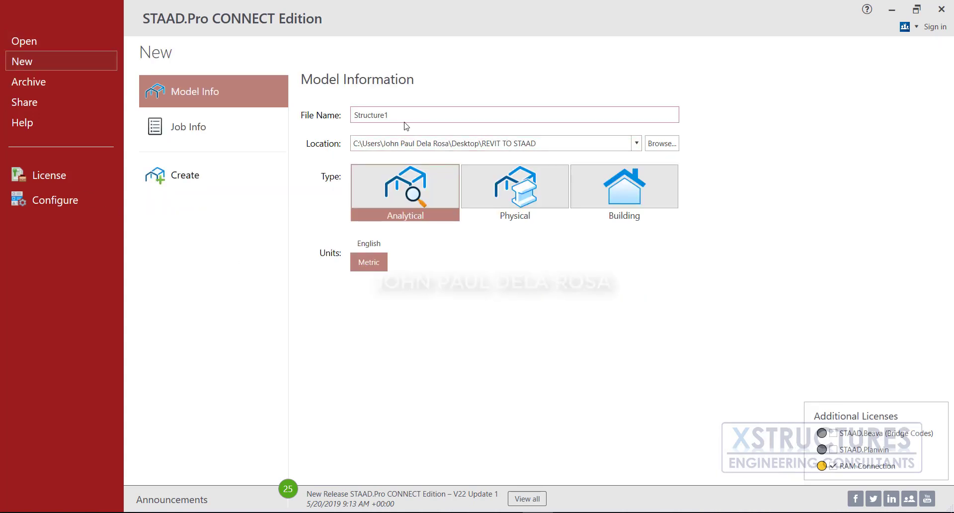
left_click_drag(401, 114, 278, 114)
type("RE")
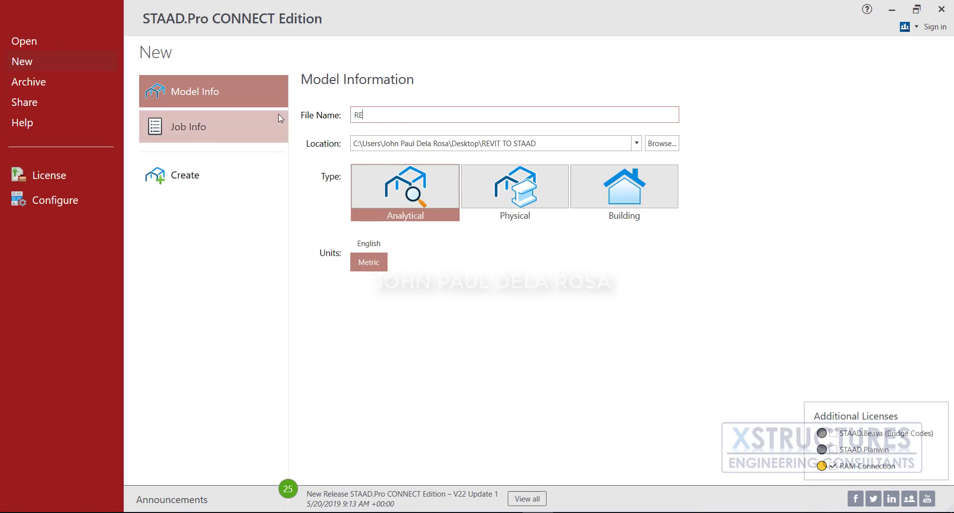
type("VIT-STAAD")
left_click(662, 143)
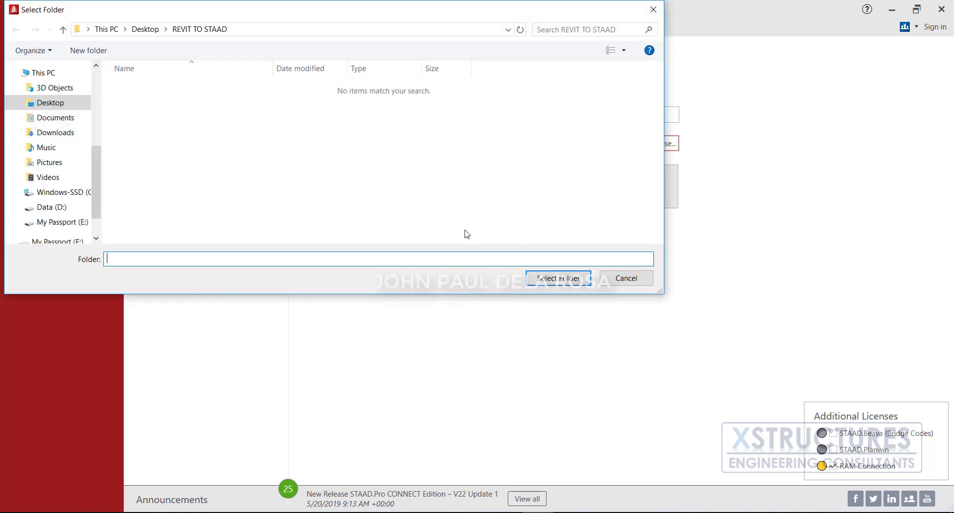
left_click(54, 103)
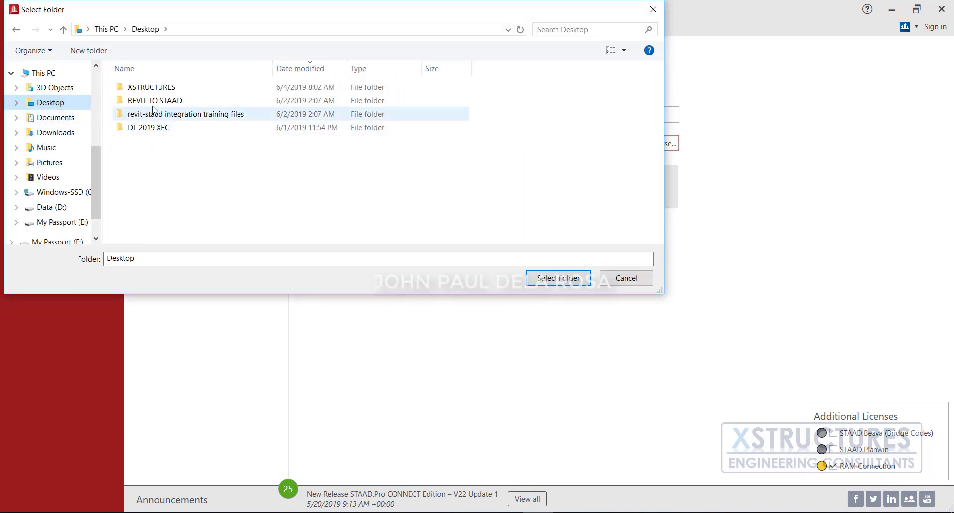
double_click(153, 89)
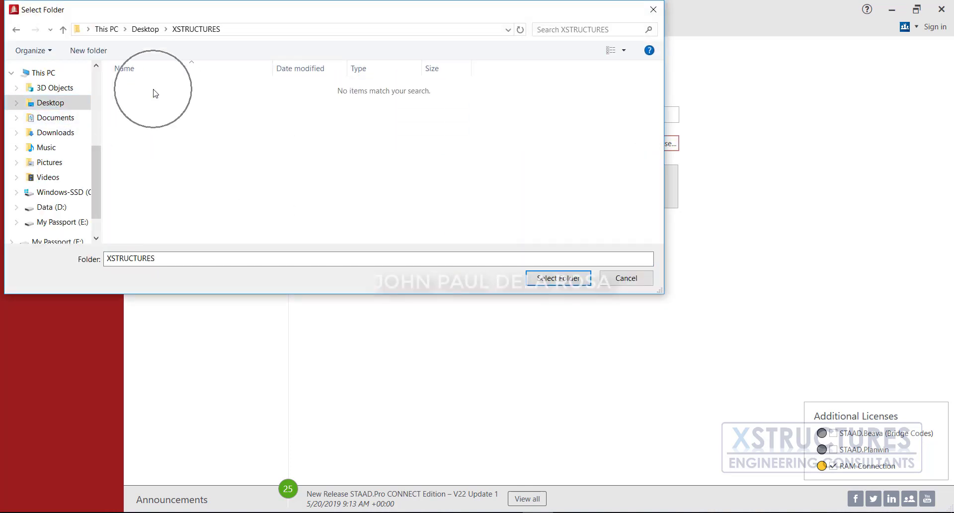
left_click(558, 277)
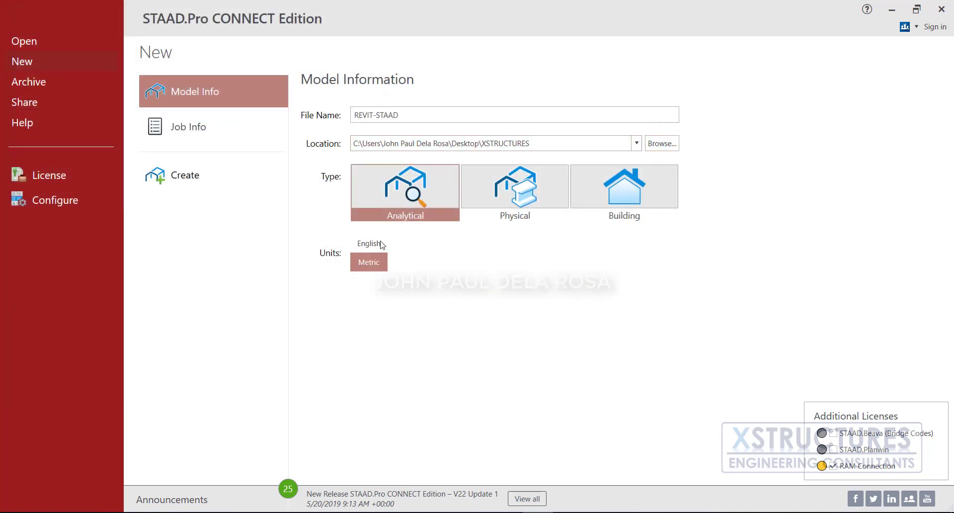
left_click(373, 265)
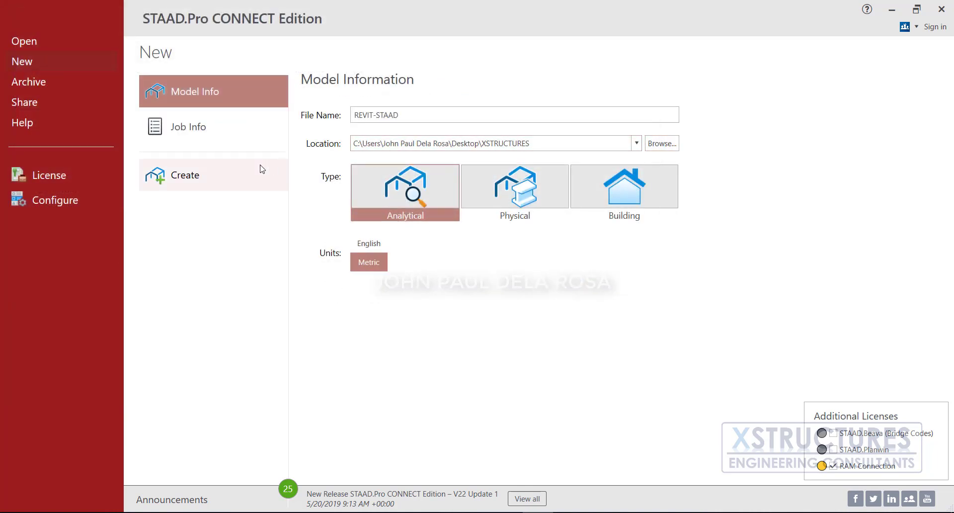
left_click(172, 175)
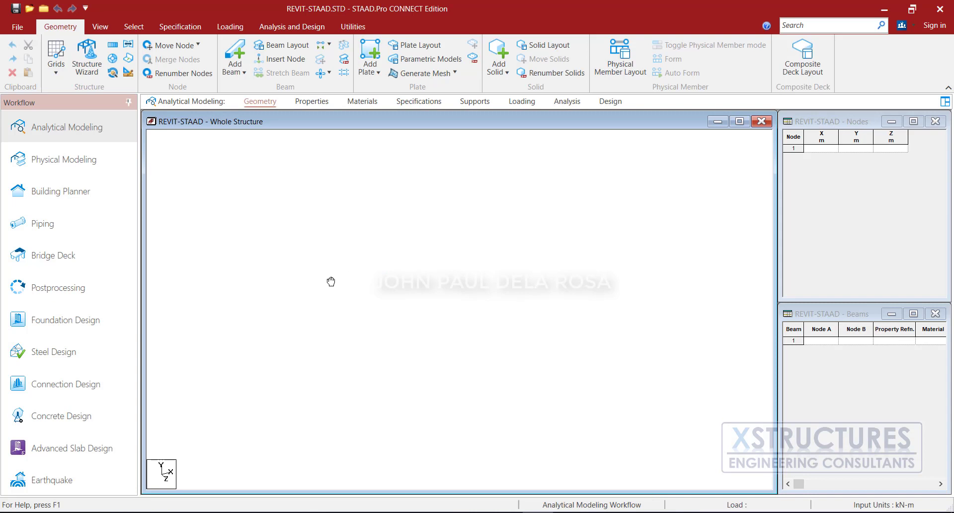
Step: Run File > ISM > New from Repository on XSTRUCTURES - REVIT TO STAAD.ism and minimize the ISM window
left_click(19, 26)
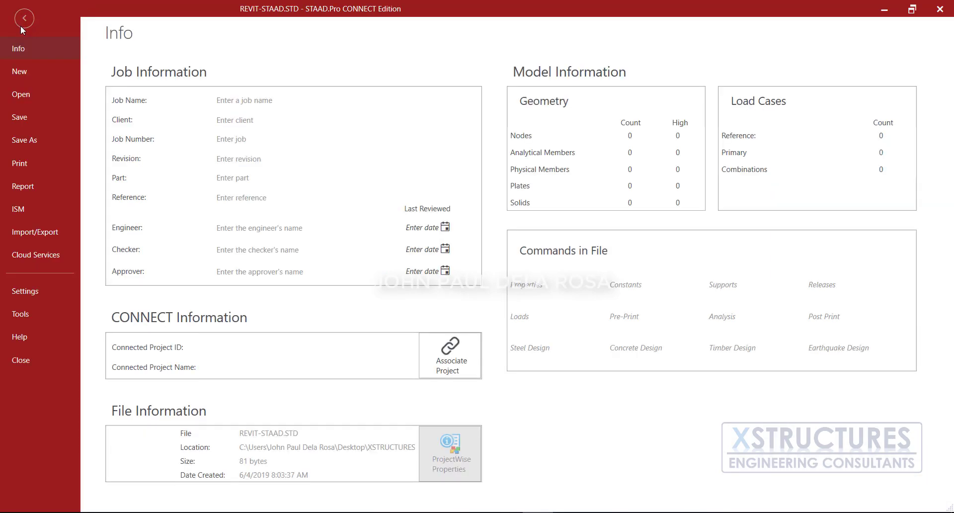
left_click(27, 205)
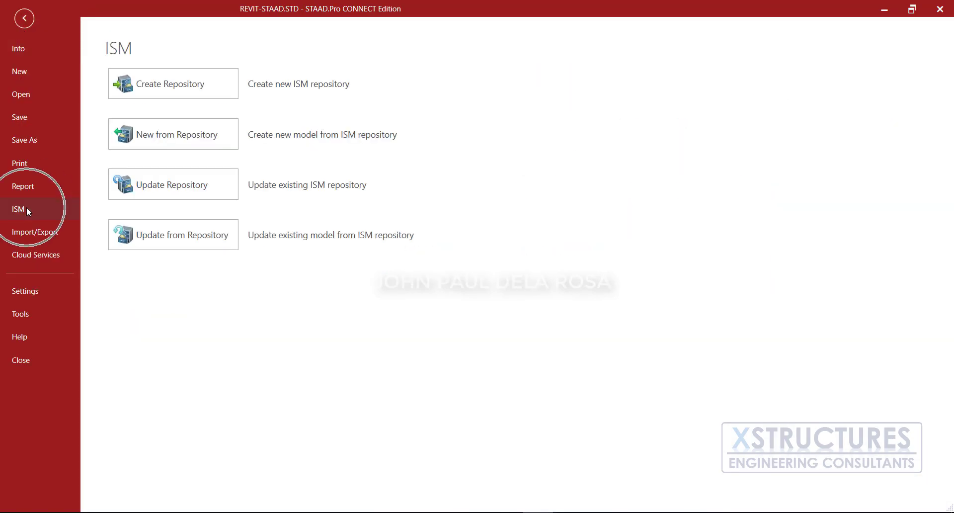
left_click(201, 138)
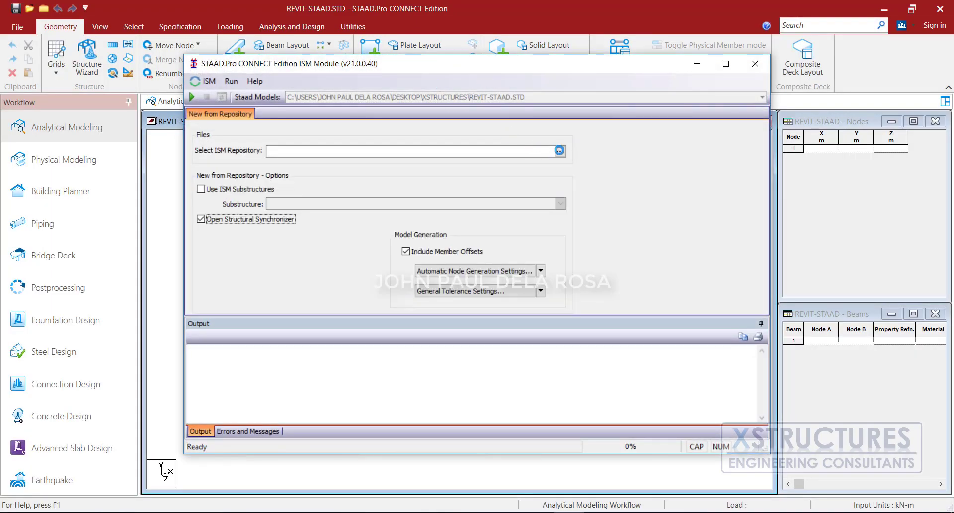
left_click(560, 150)
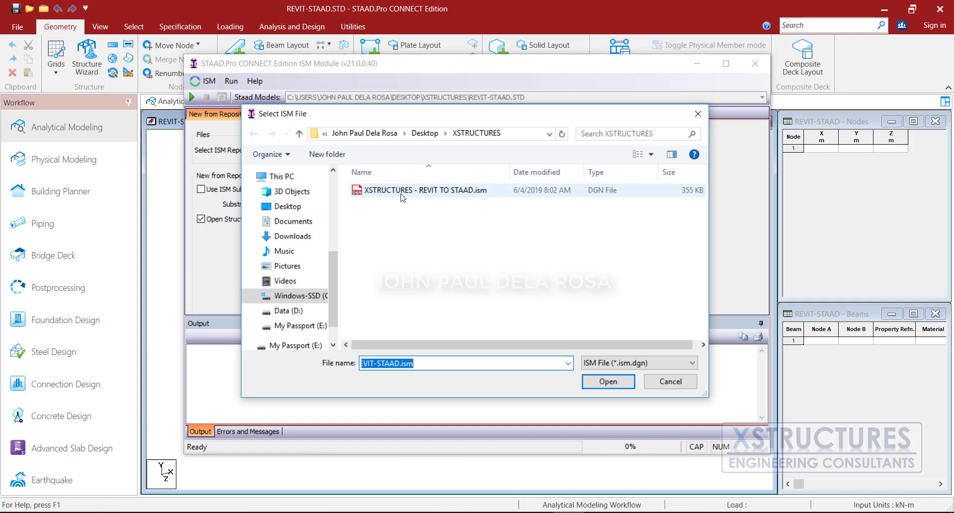
left_click(437, 190)
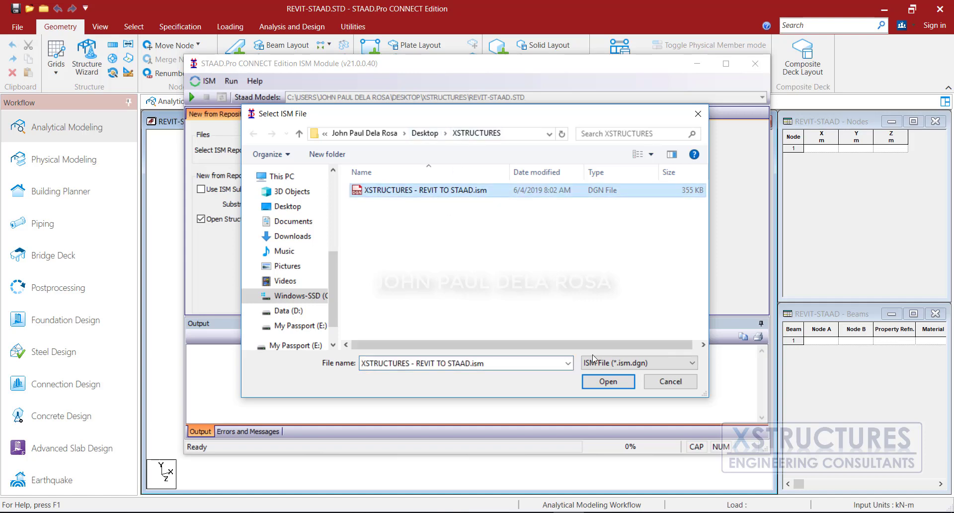
left_click(608, 381)
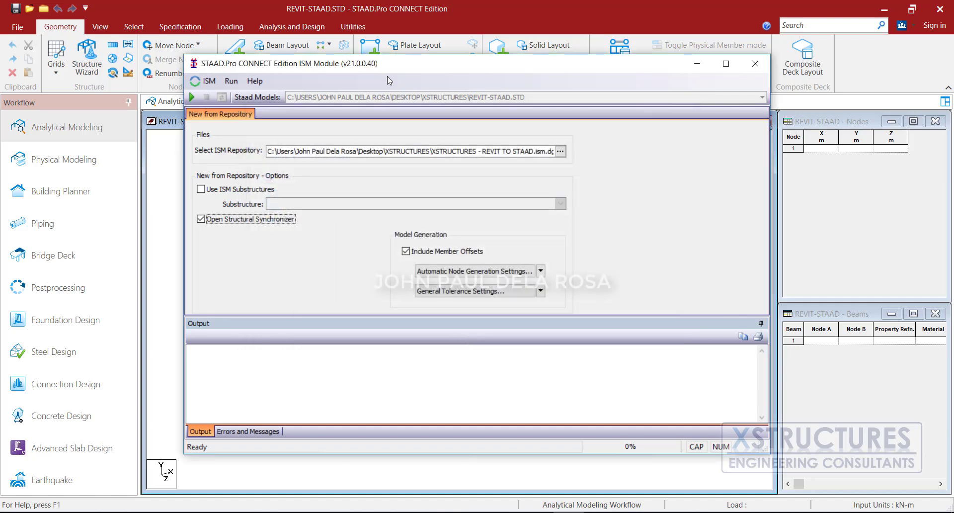
left_click(191, 97)
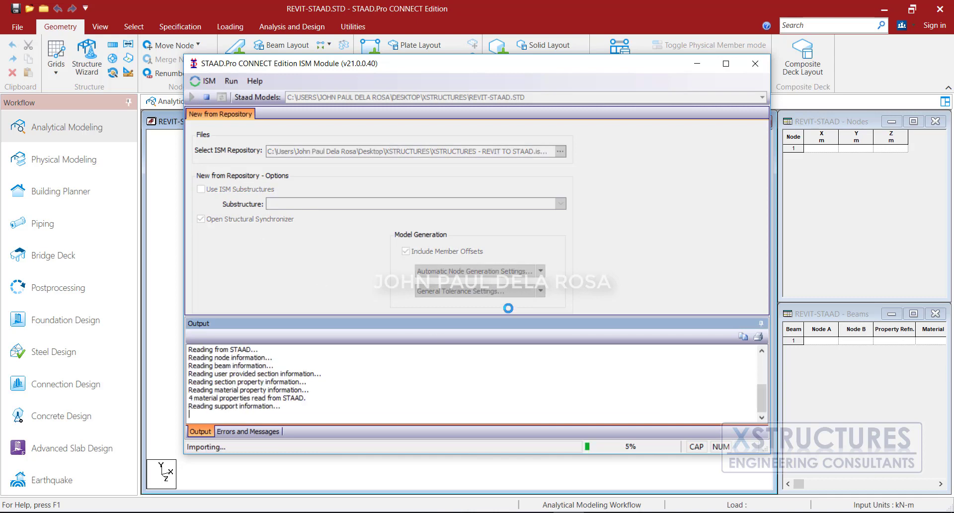
left_click(697, 64)
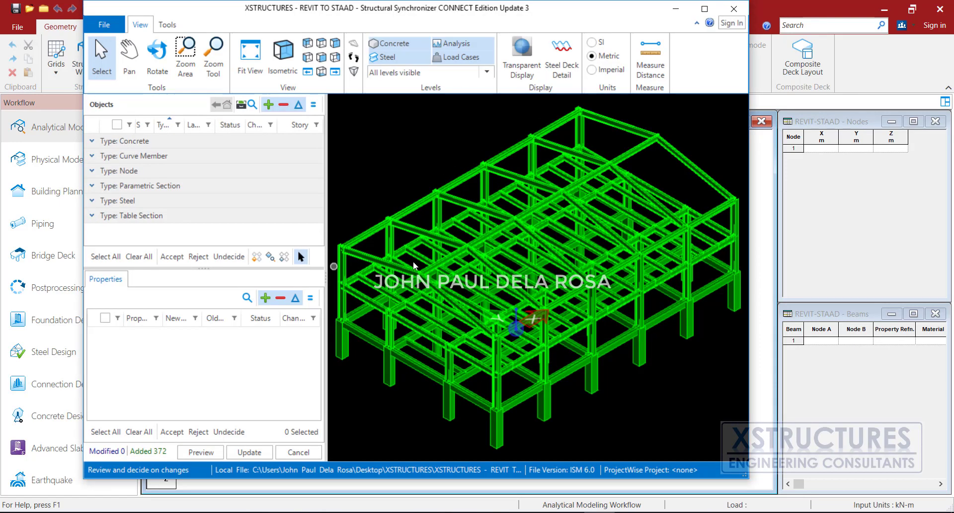
Step: Accept all 372 added Revit objects and update the REVIT-STAAD model with the nodes and beams
middle_click_drag(398, 169, 403, 163)
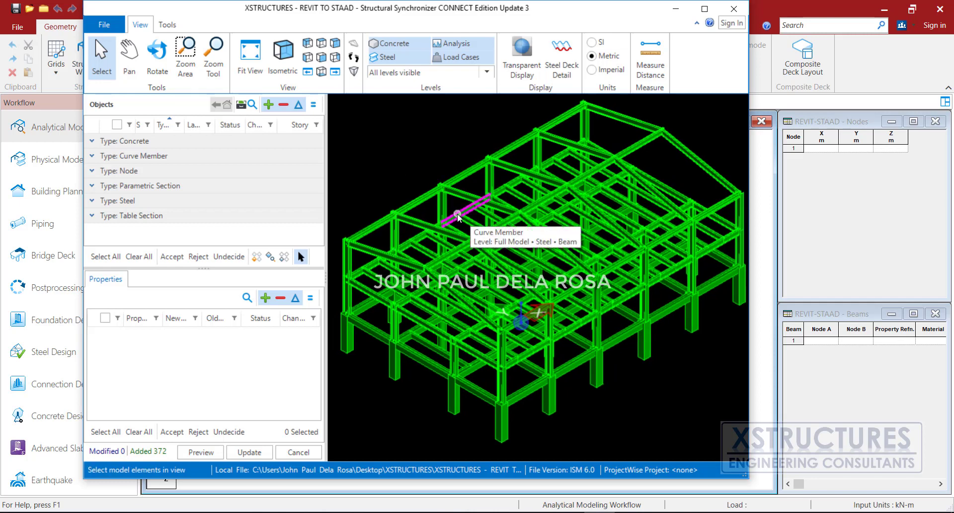
left_click(105, 257)
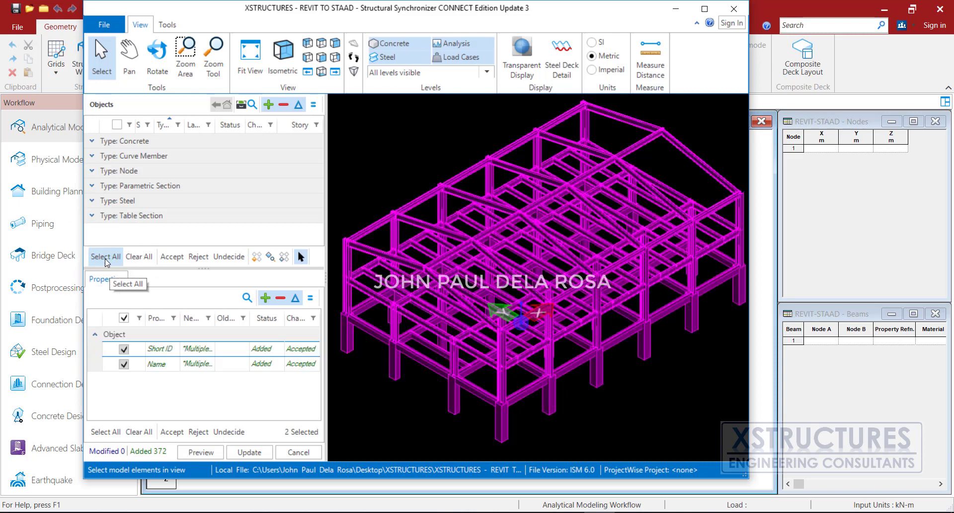
left_click(173, 256)
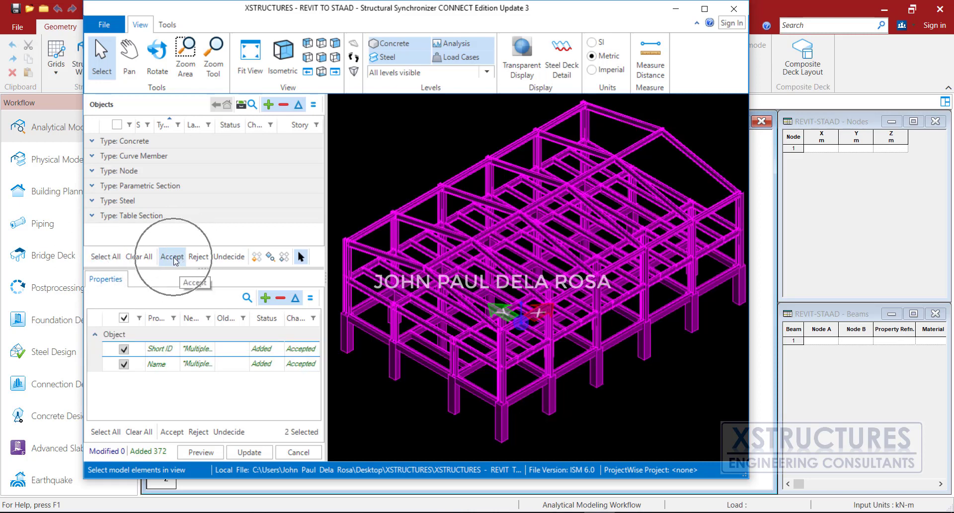
left_click(249, 452)
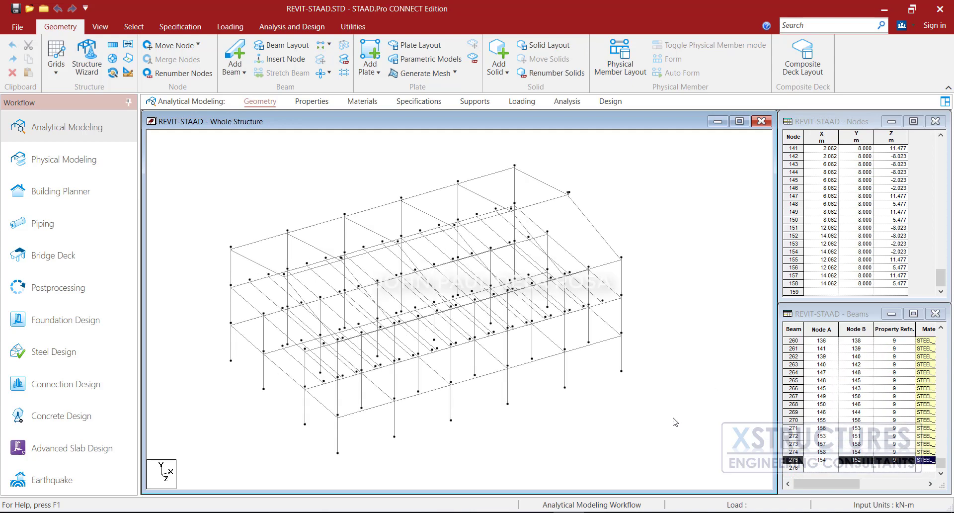
right_click(628, 421)
left_click(603, 421)
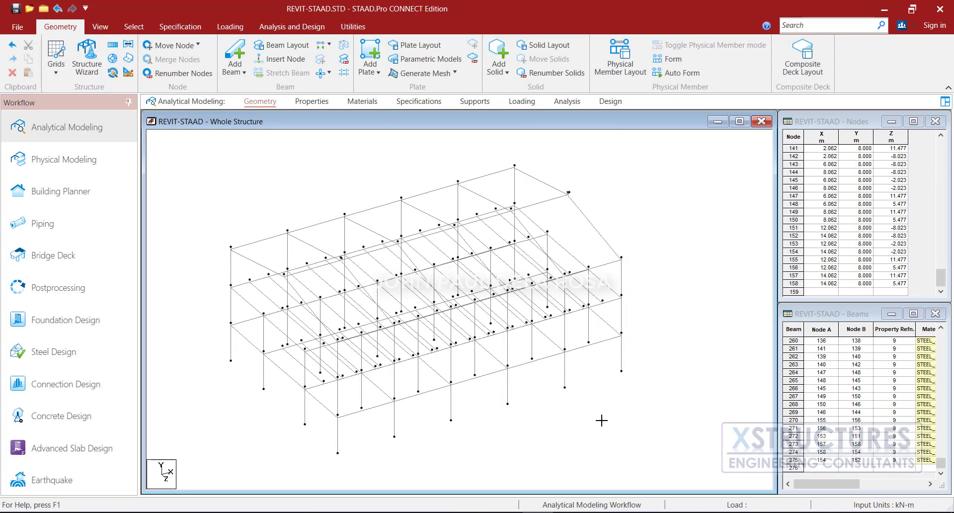
right_click(603, 420)
left_click(661, 411)
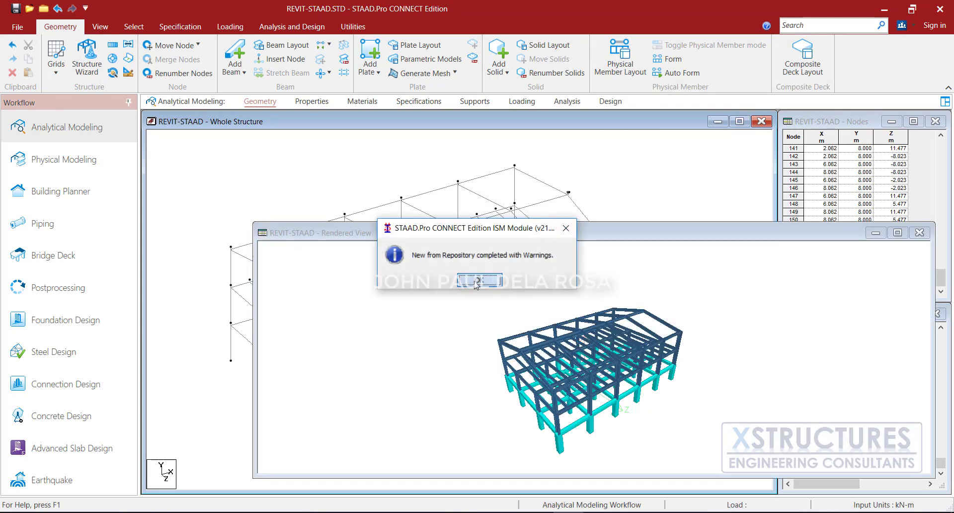
left_click(480, 279)
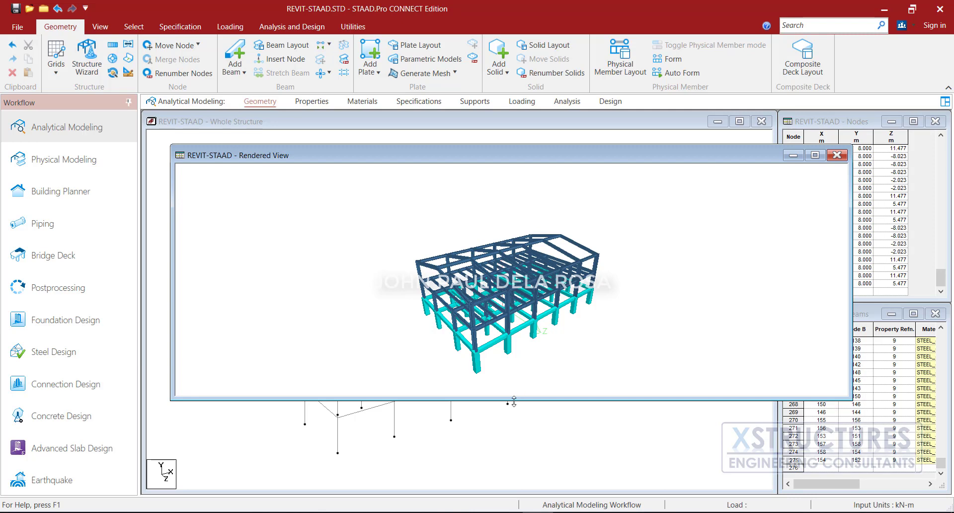
left_click_drag(514, 399, 537, 476)
left_click_drag(546, 358, 416, 346)
scroll(416, 346, "up", 10)
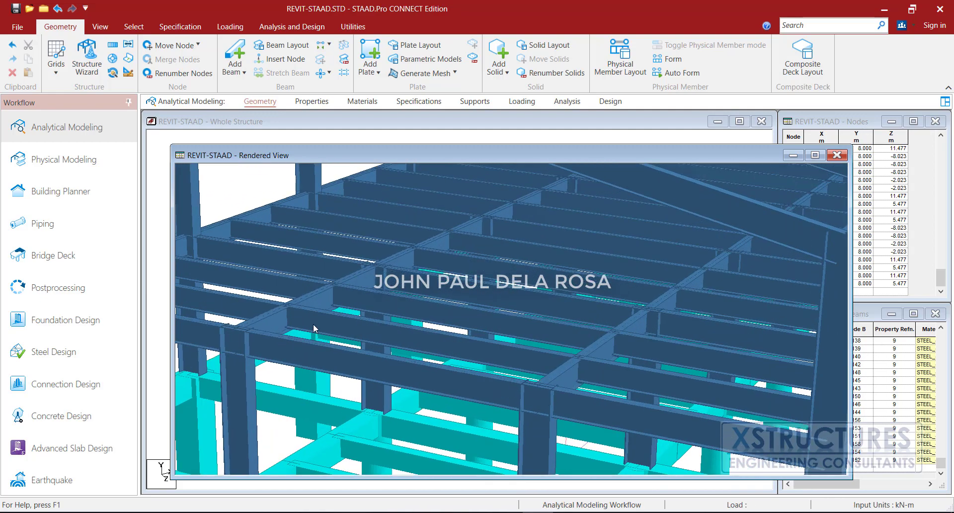
left_click_drag(300, 319, 429, 314)
scroll(429, 314, "down", 4)
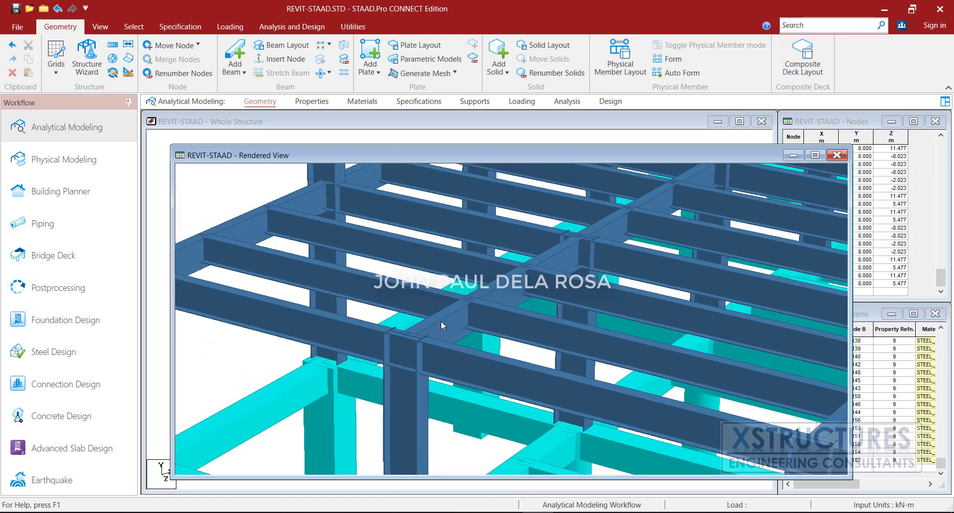
scroll(454, 317, "up", 5)
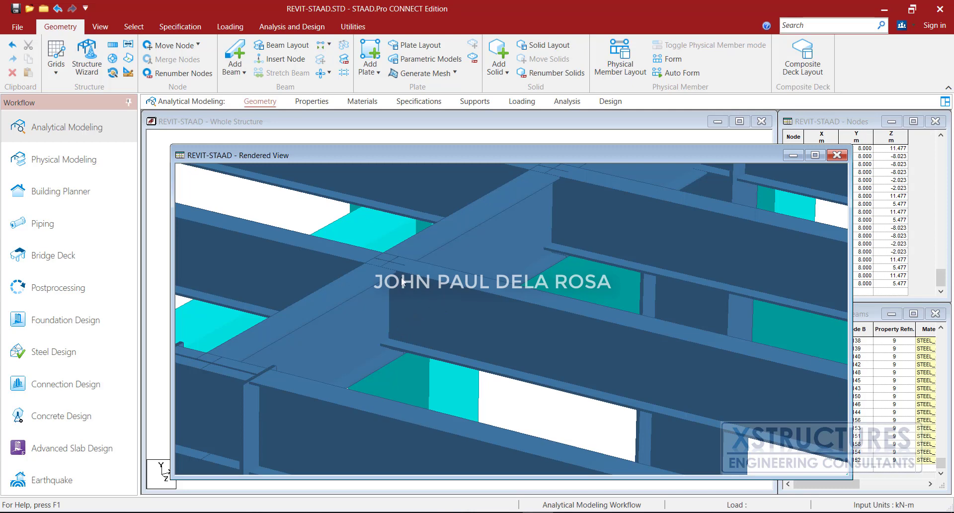
scroll(401, 272, "down", 8)
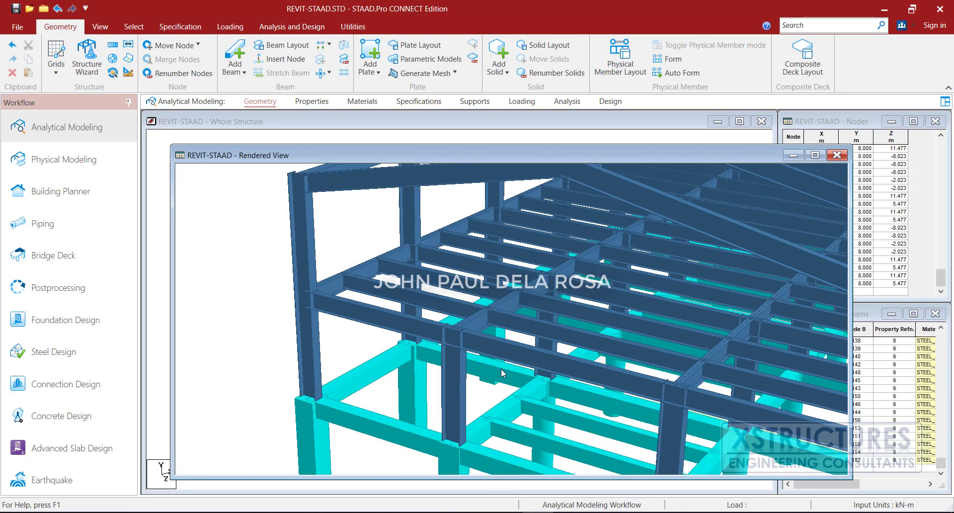
scroll(495, 401, "up", 5)
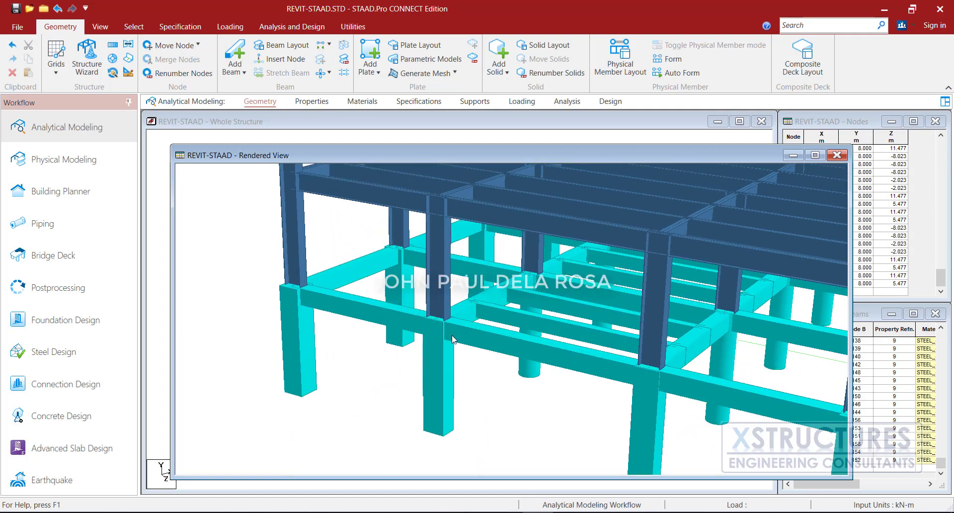
scroll(540, 367, "up", 3)
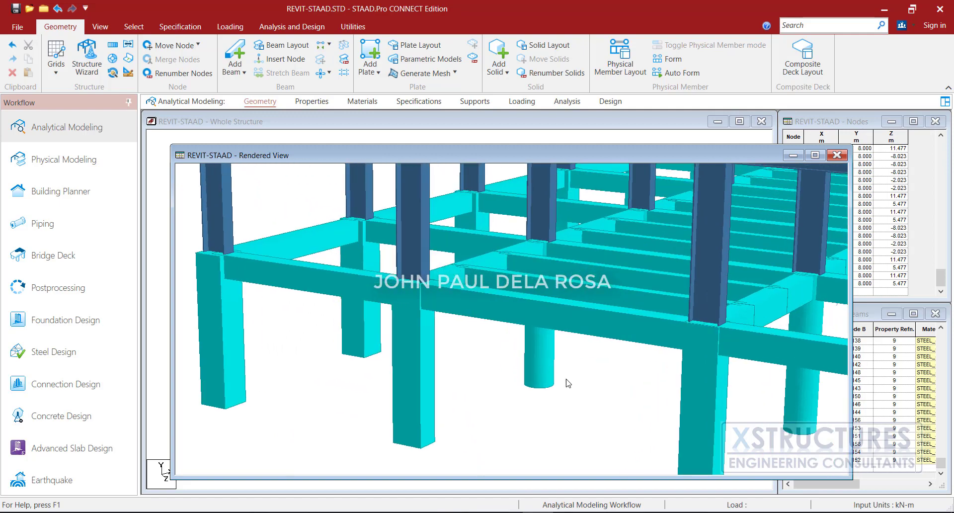
scroll(568, 383, "down", 8)
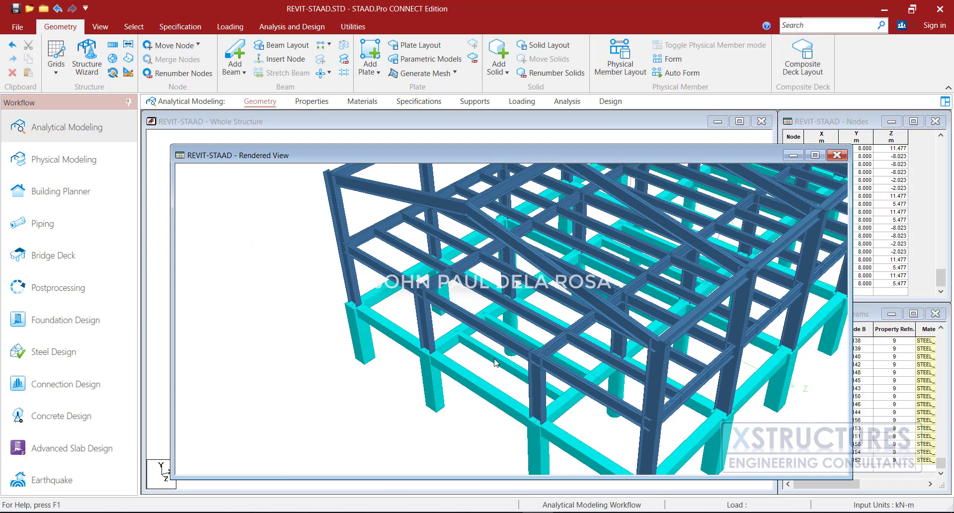
scroll(495, 363, "down", 6)
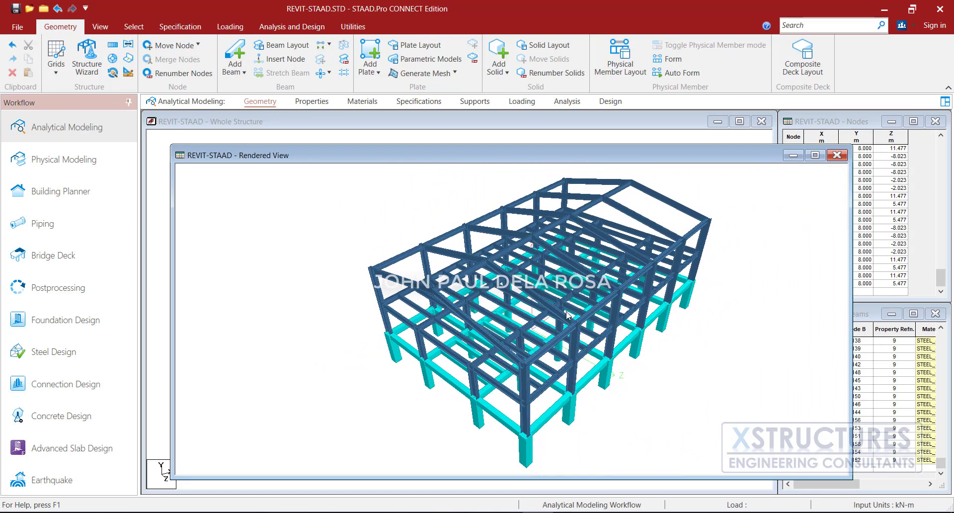
scroll(564, 310, "down", 2)
scroll(638, 263, "down", 1)
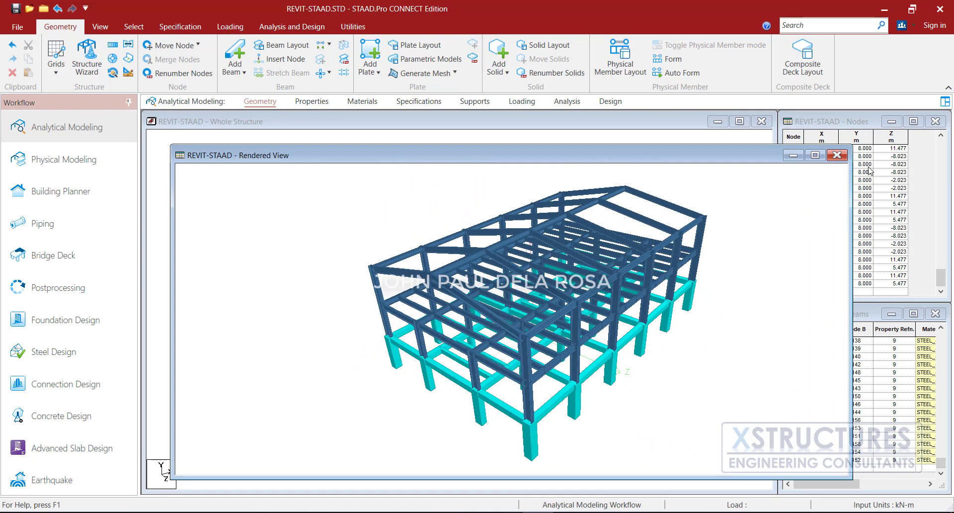
left_click(837, 156)
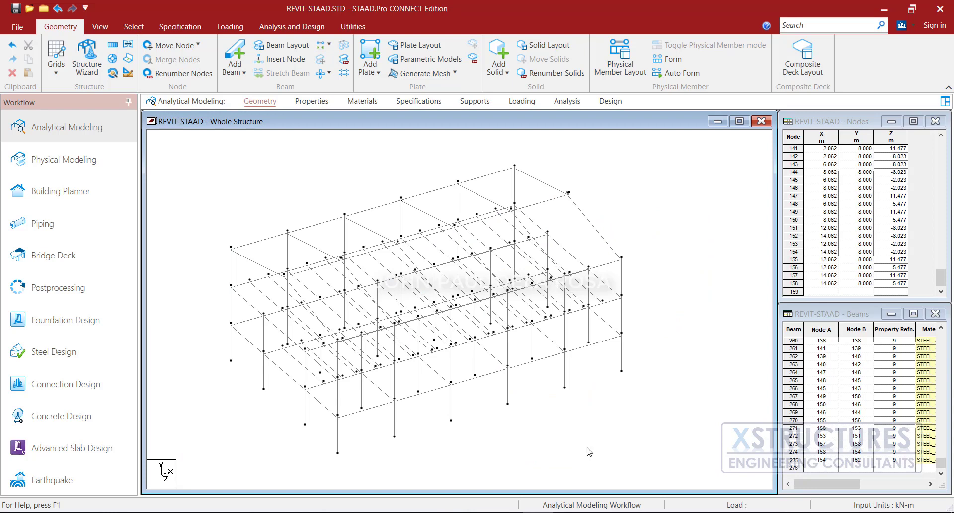